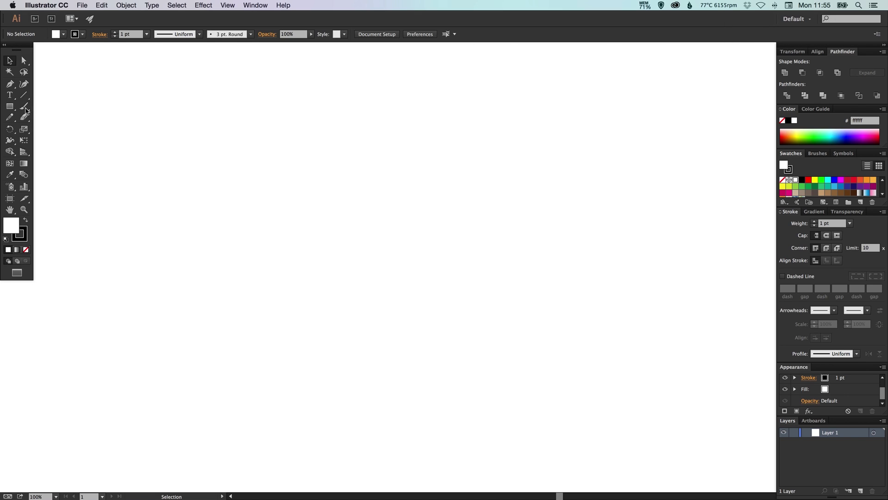
- Draw a long thin rectangle and make it solid black with no stroke
{"action": "left_click", "coordinate": [9, 106]}
{"action": "left_click_drag", "start_coordinate": [277, 216], "coordinate": [493, 252]}
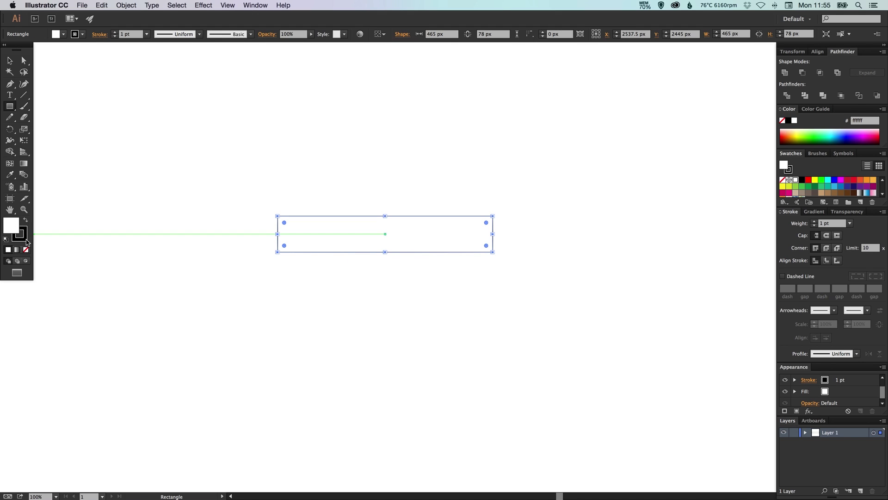
{"action": "left_click", "coordinate": [26, 249]}
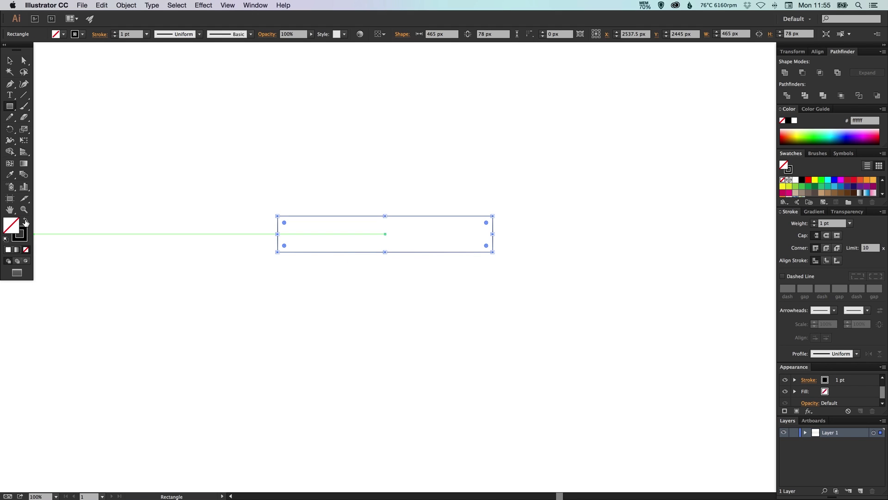
{"action": "left_click", "coordinate": [26, 222]}
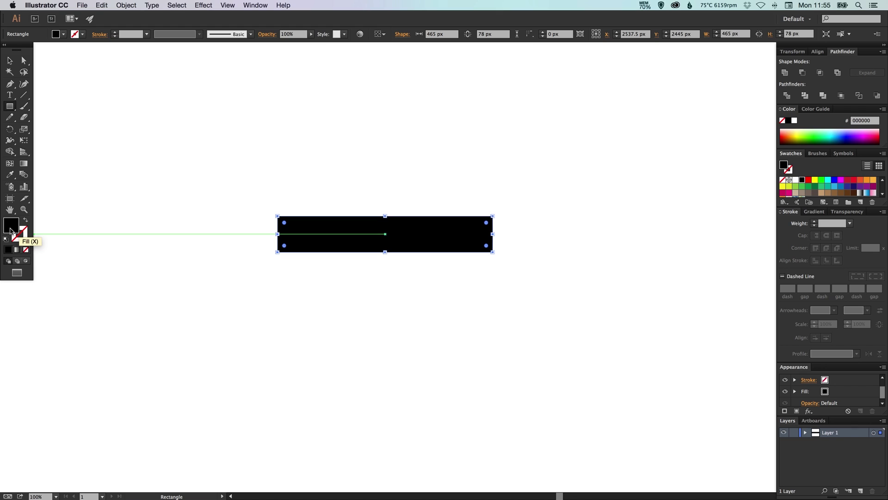
{"action": "key", "text": "v"}
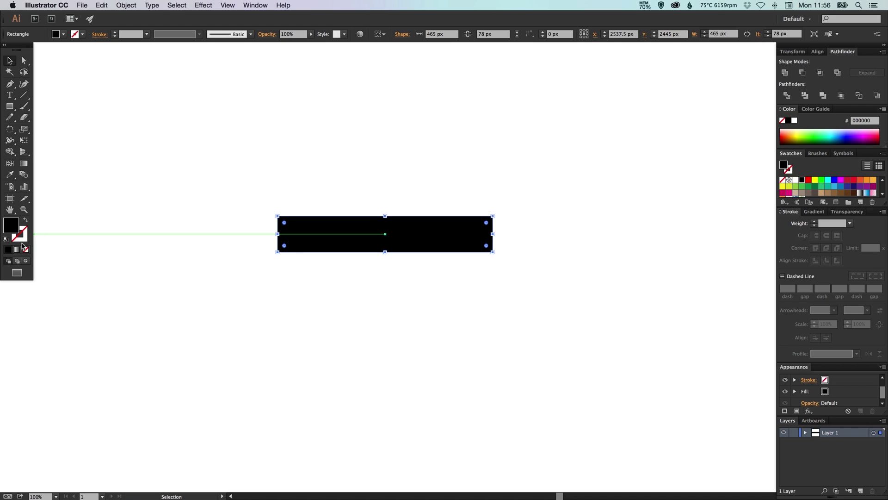
{"action": "left_click", "coordinate": [414, 207]}
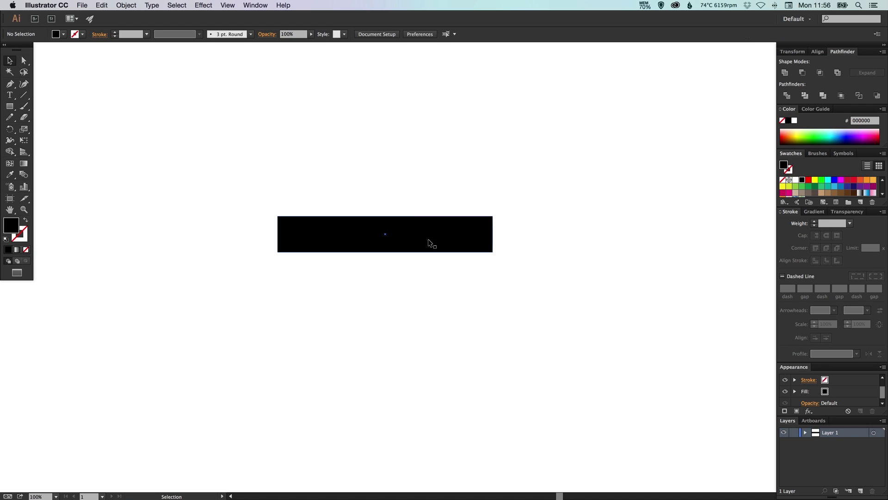
- Shift the black bar slightly up and right, then rotate it -45 degrees
{"action": "left_click_drag", "start_coordinate": [439, 239], "coordinate": [456, 203]}
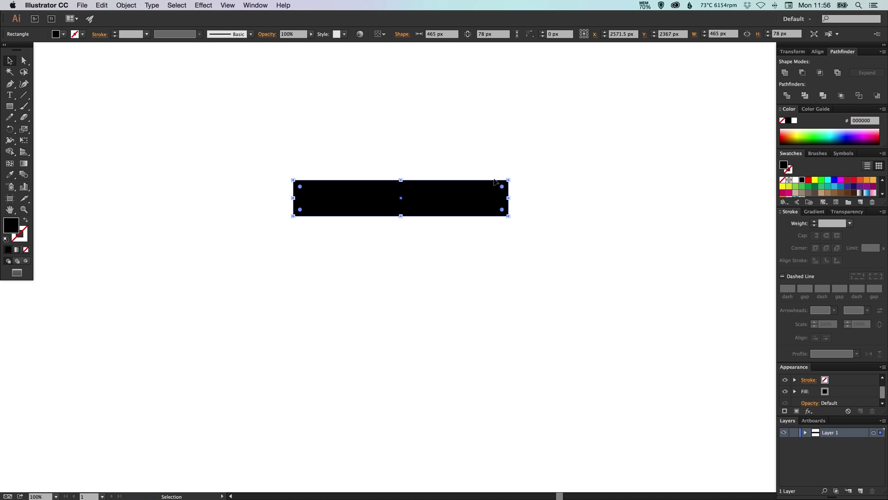
{"action": "key", "text": "r"}
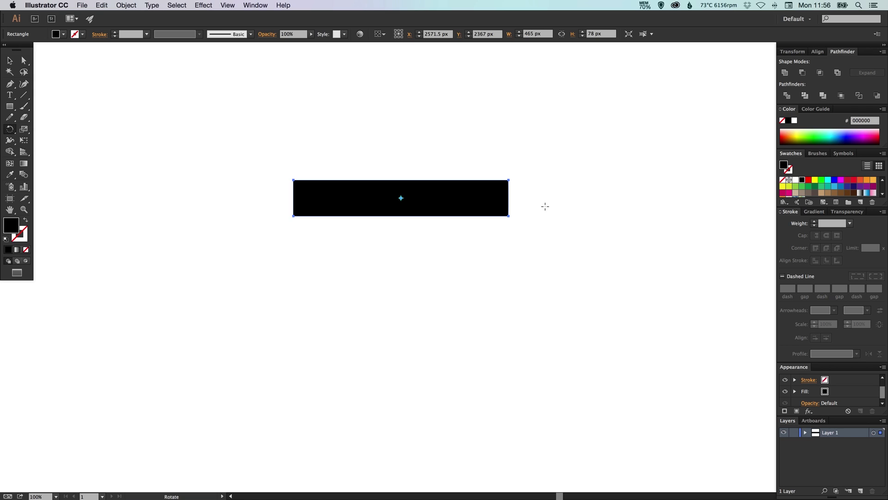
{"action": "left_click_drag", "start_coordinate": [573, 207], "coordinate": [491, 279]}
{"action": "key", "text": "v"}
{"action": "left_click", "coordinate": [498, 199]}
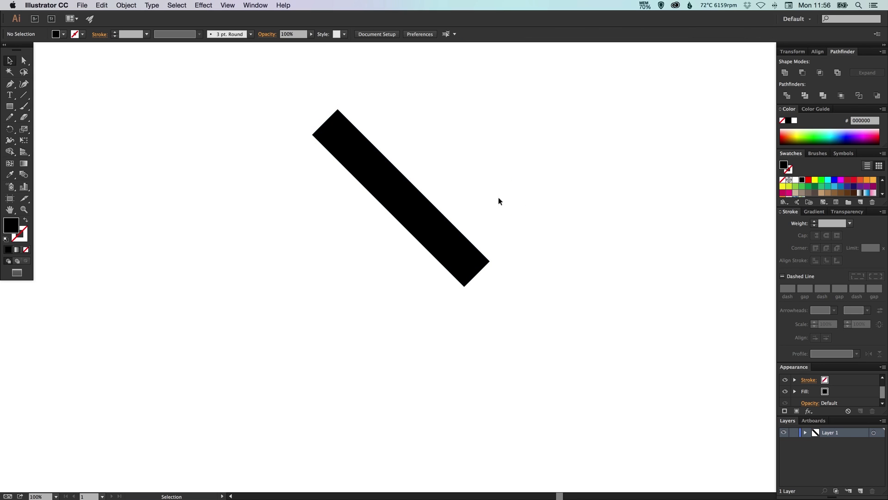
- Place an aligned copy of the diagonal bar straight below the original
{"action": "scroll", "coordinate": [473, 203], "scroll_direction": "down", "scroll_amount": 2}
{"action": "scroll", "coordinate": [474, 203], "scroll_direction": "left", "scroll_amount": 1}
{"action": "scroll", "coordinate": [457, 170], "scroll_direction": "right", "scroll_amount": 1}
{"action": "scroll", "coordinate": [457, 170], "scroll_direction": "up", "scroll_amount": 1}
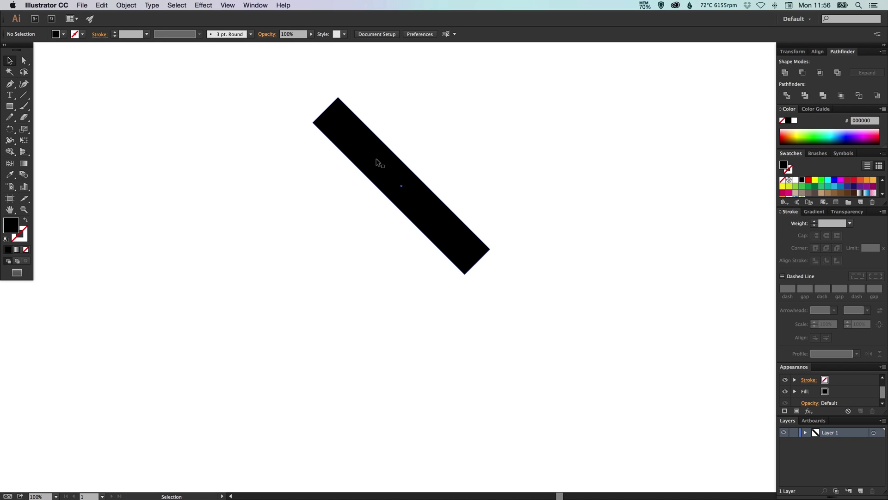
{"action": "left_click", "coordinate": [376, 160]}
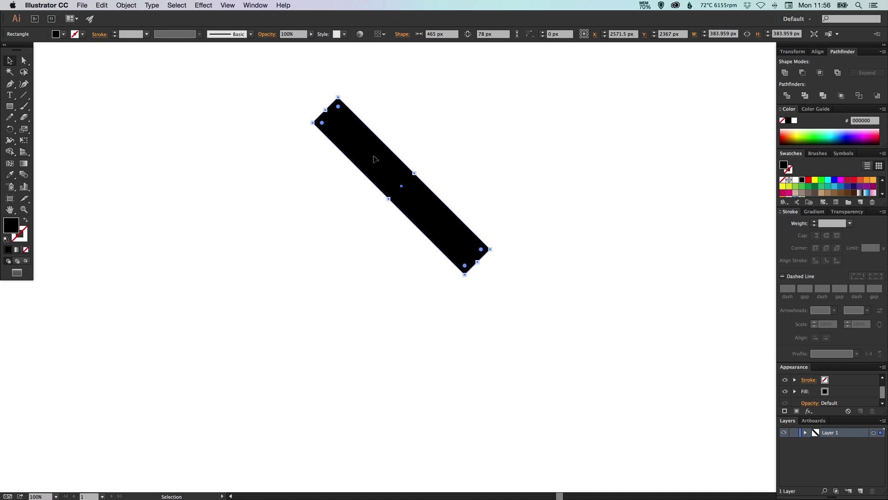
{"action": "left_click_drag", "start_coordinate": [375, 159], "coordinate": [382, 307]}
{"action": "left_click", "coordinate": [562, 265]}
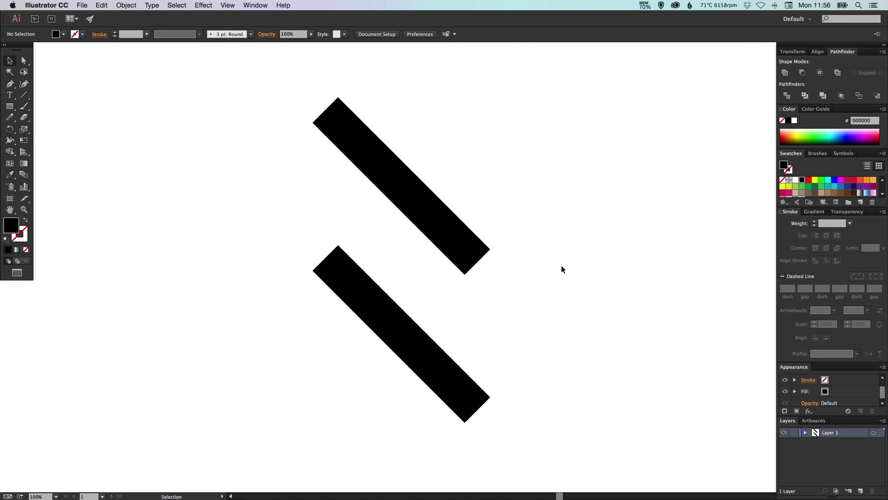
- Rotate the lower bar into a > shape and move it flush against the upper bar
{"action": "left_click", "coordinate": [338, 271]}
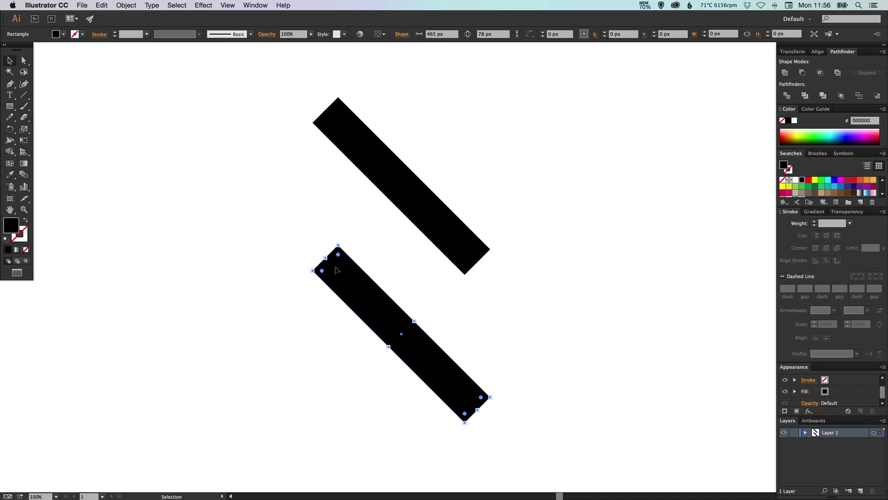
{"action": "left_click", "coordinate": [14, 130]}
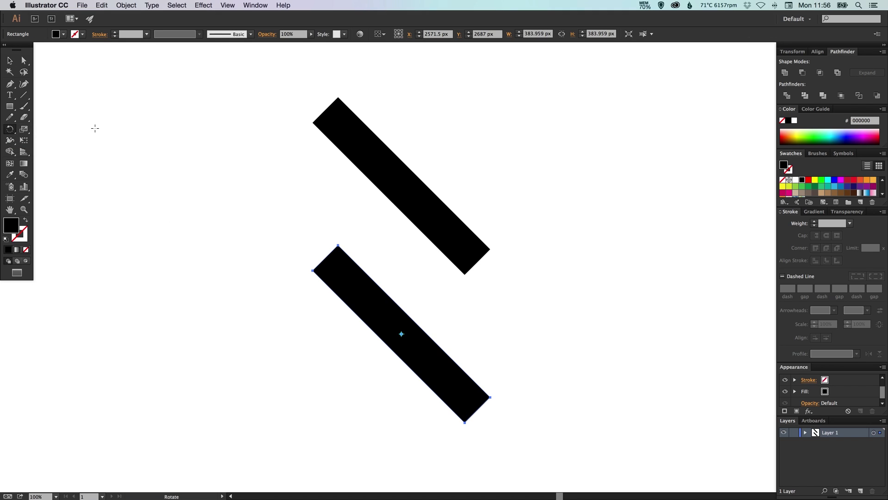
{"action": "left_click_drag", "start_coordinate": [287, 244], "coordinate": [464, 239]}
{"action": "key", "text": "z"}
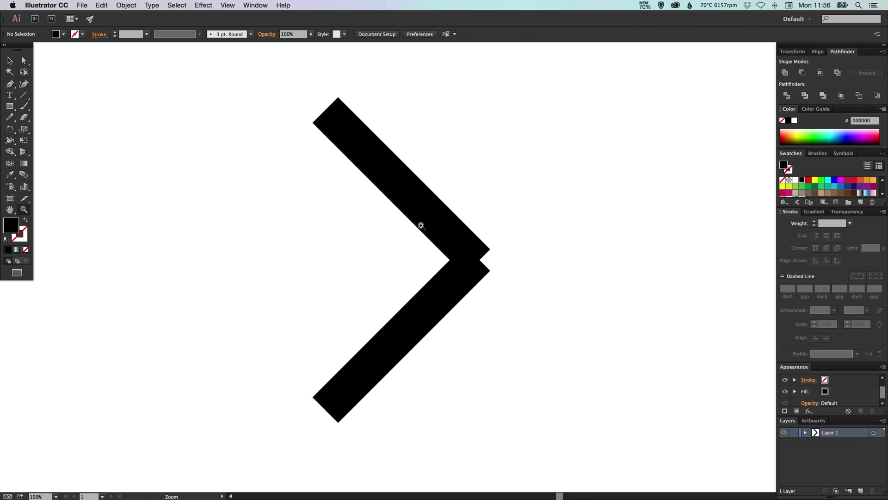
{"action": "left_click_drag", "start_coordinate": [498, 280], "coordinate": [531, 272]}
{"action": "key", "text": "v"}
{"action": "left_click_drag", "start_coordinate": [407, 310], "coordinate": [405, 210]}
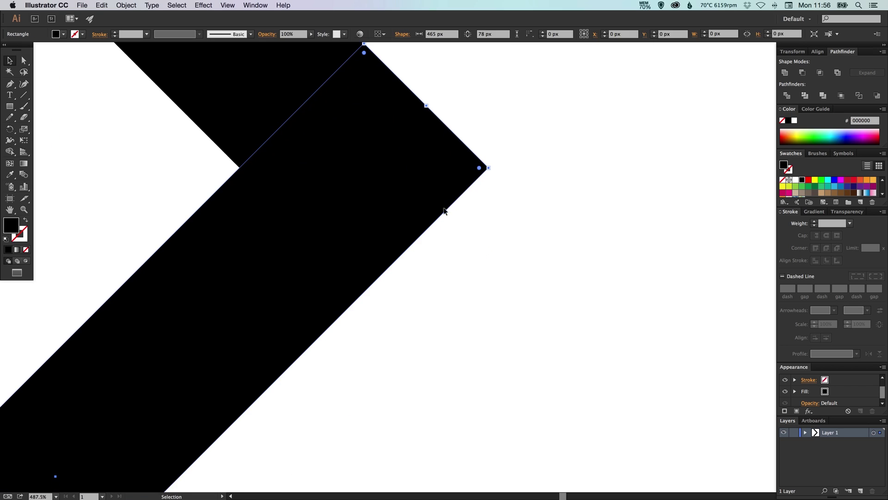
{"action": "left_click_drag", "start_coordinate": [467, 203], "coordinate": [483, 230]}
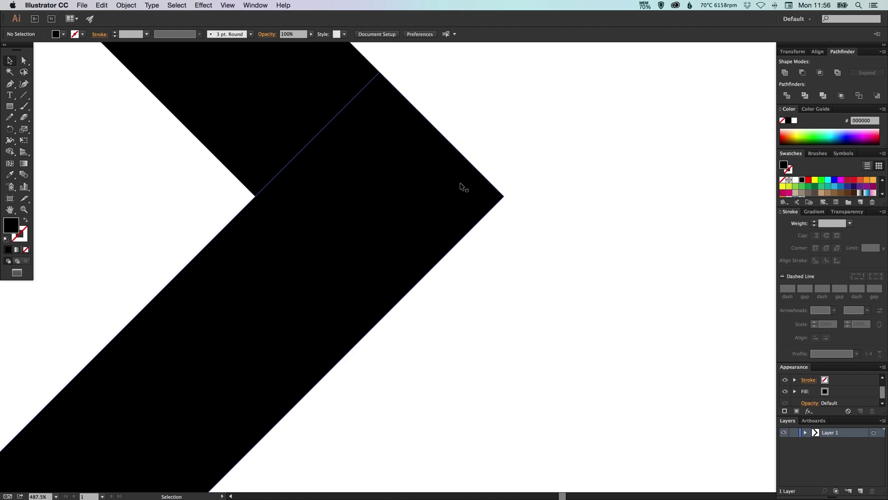
- Zoom in to inspect the chevron's tip, then zoom out and centre the chevron
{"action": "left_click_drag", "start_coordinate": [500, 151], "coordinate": [487, 214]}
{"action": "key", "text": "z"}
{"action": "left_click_drag", "start_coordinate": [289, 114], "coordinate": [597, 355]}
{"action": "key", "text": "v"}
{"action": "key", "text": "super+1"}
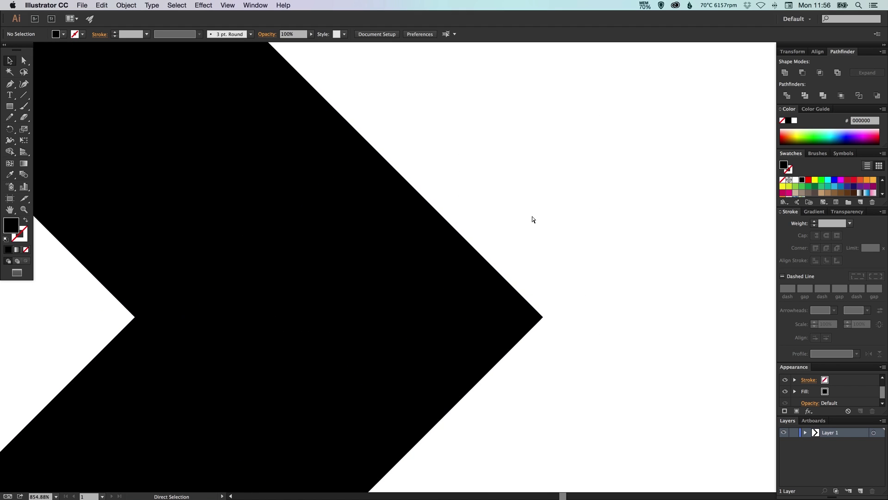
{"action": "key", "text": "space"}
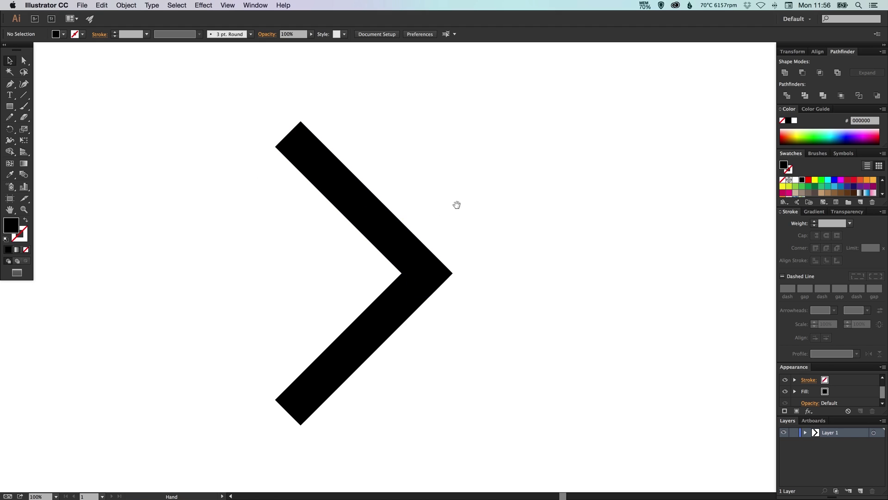
{"action": "left_click_drag", "start_coordinate": [454, 222], "coordinate": [513, 248]}
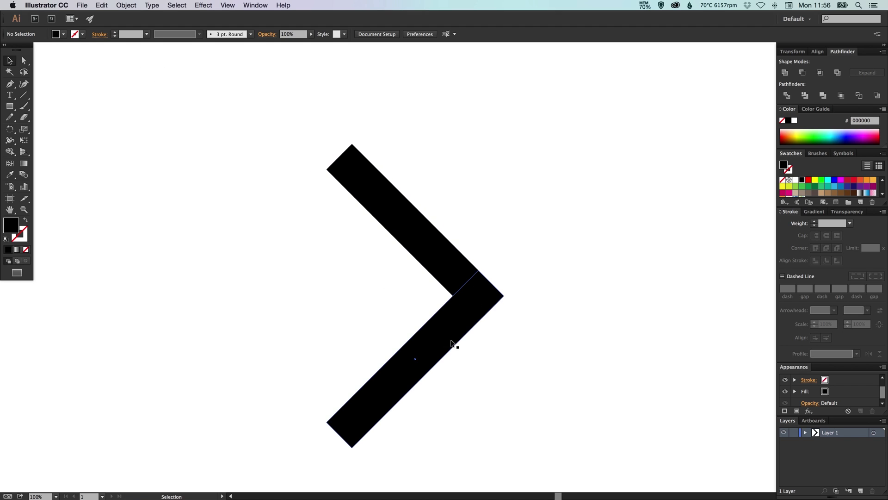
- Draw a small circle left of the chevron with the Ellipse tool
{"action": "left_click", "coordinate": [335, 169]}
{"action": "left_click", "coordinate": [11, 107]}
{"action": "left_click_drag", "start_coordinate": [21, 107], "coordinate": [57, 132]}
{"action": "left_click_drag", "start_coordinate": [214, 151], "coordinate": [260, 195]}
{"action": "key", "text": "v"}
- Move the chevron's upper arm beside the circle and rotate it upright, 78 px wide
{"action": "left_click", "coordinate": [334, 170]}
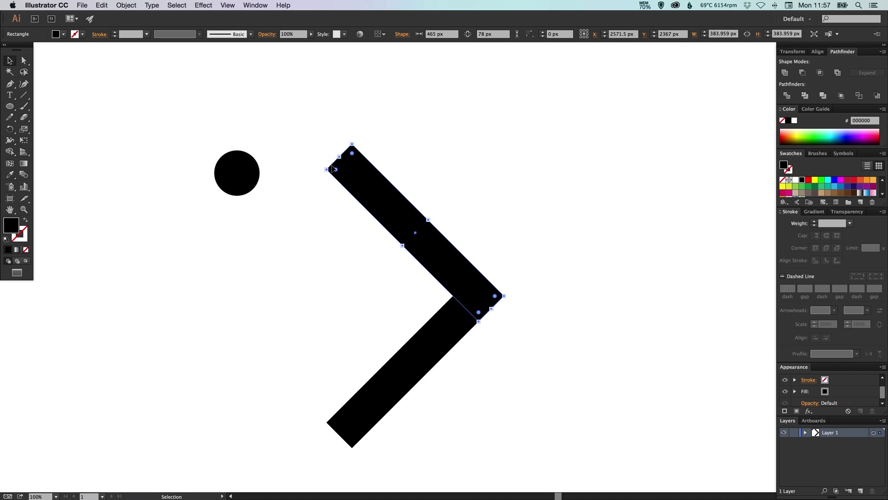
{"action": "scroll", "coordinate": [352, 203], "scroll_direction": "left", "scroll_amount": 5}
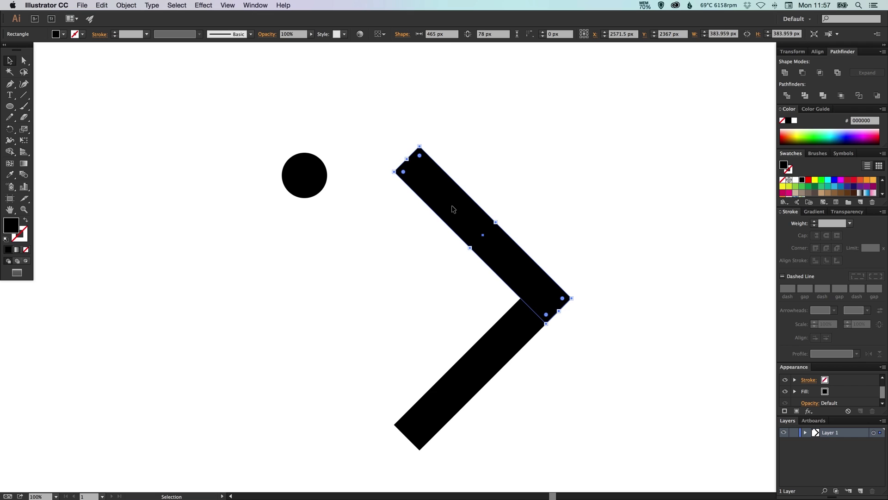
{"action": "left_click_drag", "start_coordinate": [454, 209], "coordinate": [234, 206]}
{"action": "key", "text": "r"}
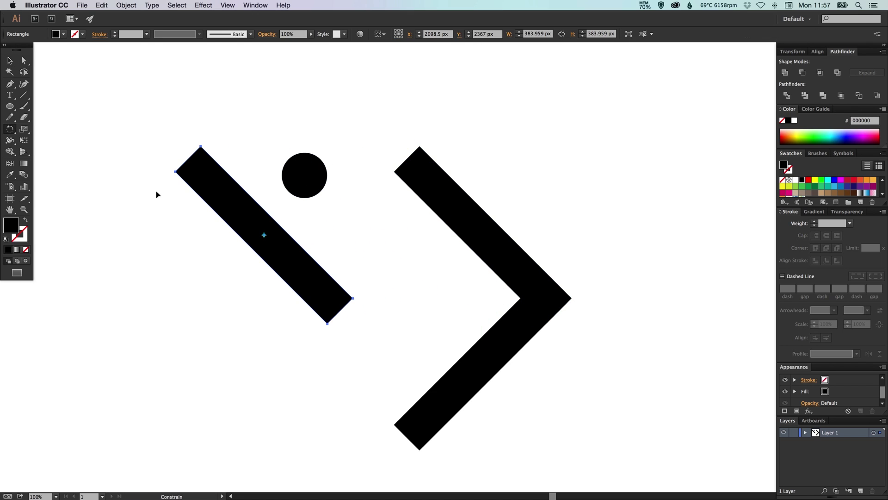
{"action": "left_click_drag", "start_coordinate": [157, 193], "coordinate": [226, 158]}
{"action": "key", "text": "v"}
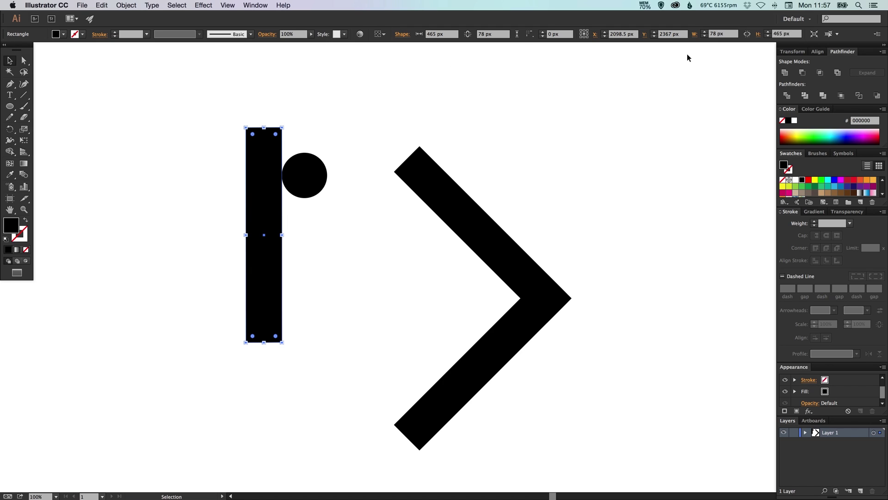
{"action": "left_click", "coordinate": [723, 35]}
{"action": "left_click", "coordinate": [486, 115]}
- Resize the circle to 78 px height with width and height proportions linked
{"action": "left_click", "coordinate": [307, 175]}
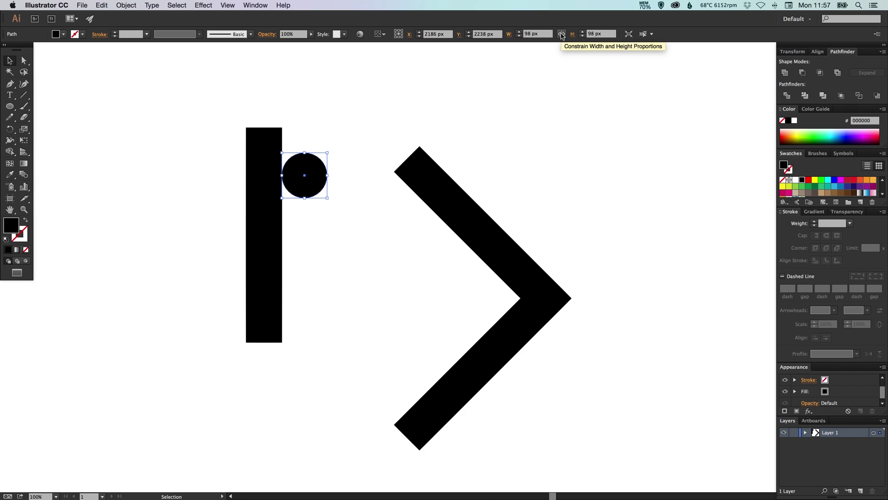
{"action": "left_click", "coordinate": [562, 34]}
{"action": "left_click", "coordinate": [597, 34]}
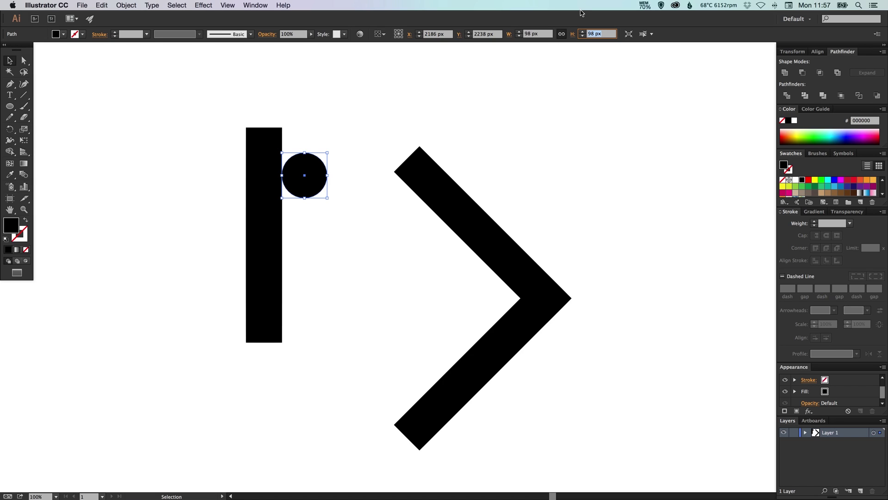
{"action": "type", "text": "78 px"}
{"action": "key", "text": "Return"}
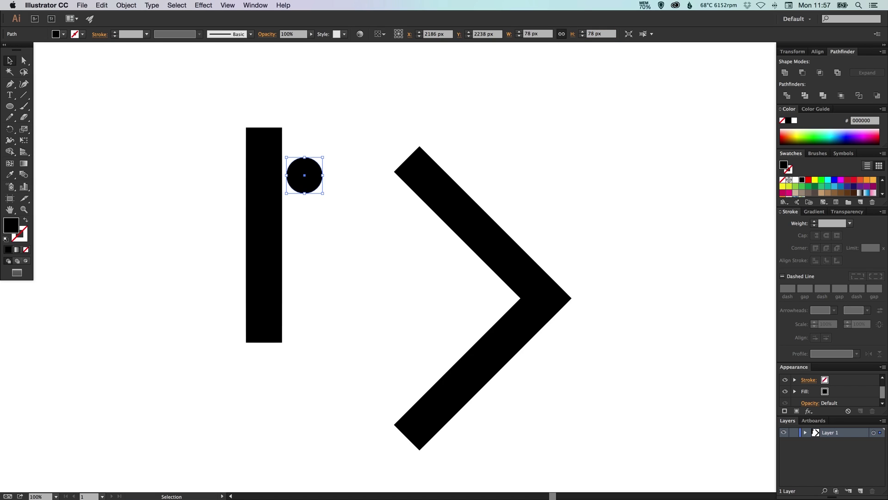
- Set the circle on top of the bar, then delete the vertical bar
{"action": "left_click", "coordinate": [361, 115]}
{"action": "left_click_drag", "start_coordinate": [317, 182], "coordinate": [277, 134]}
{"action": "left_click", "coordinate": [333, 113]}
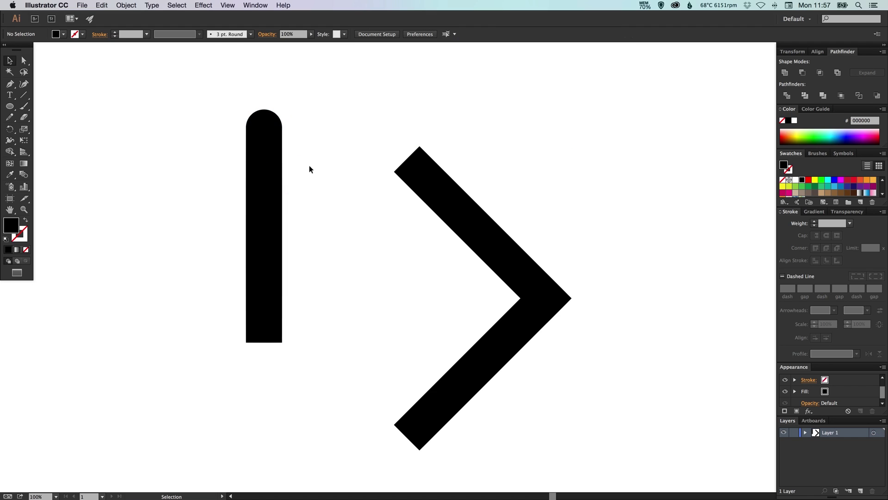
{"action": "left_click", "coordinate": [252, 197]}
{"action": "key", "text": "Delete"}
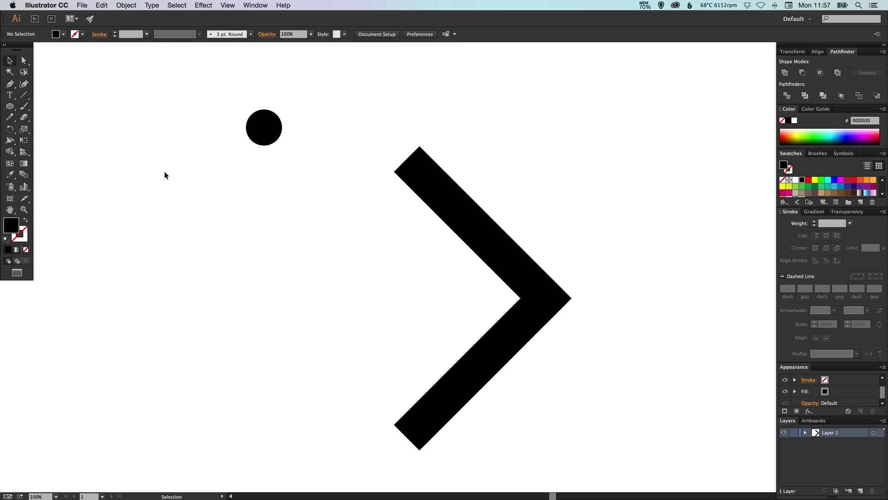
- Delete the circle's bottom anchor to leave a 78 × 39 px semicircle, and move it toward the chevron
{"action": "left_click", "coordinate": [25, 61]}
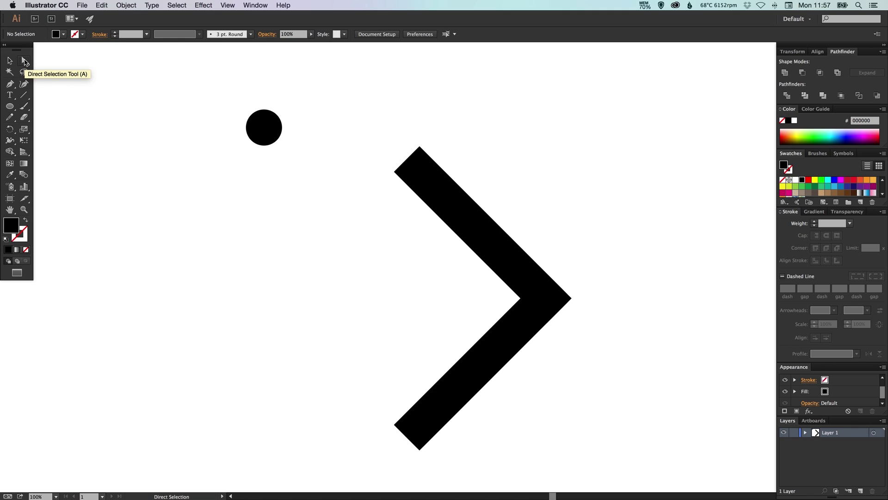
{"action": "left_click_drag", "start_coordinate": [233, 97], "coordinate": [357, 202]}
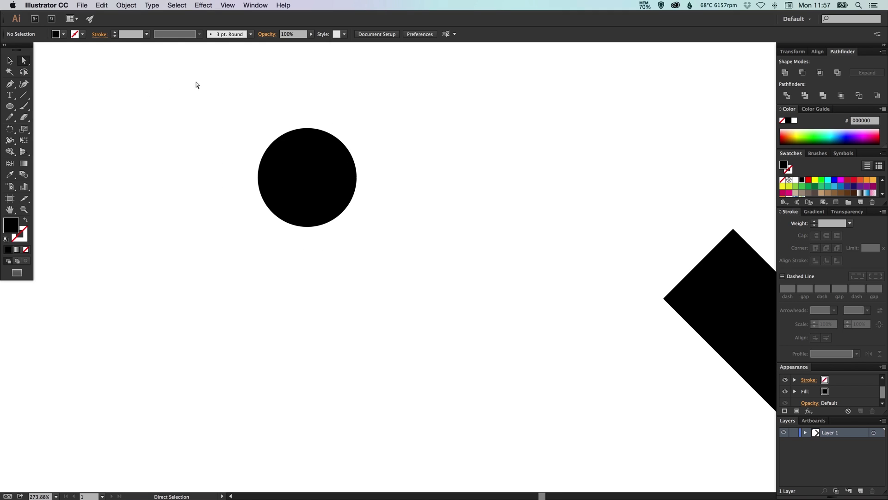
{"action": "left_click_drag", "start_coordinate": [289, 242], "coordinate": [329, 218]}
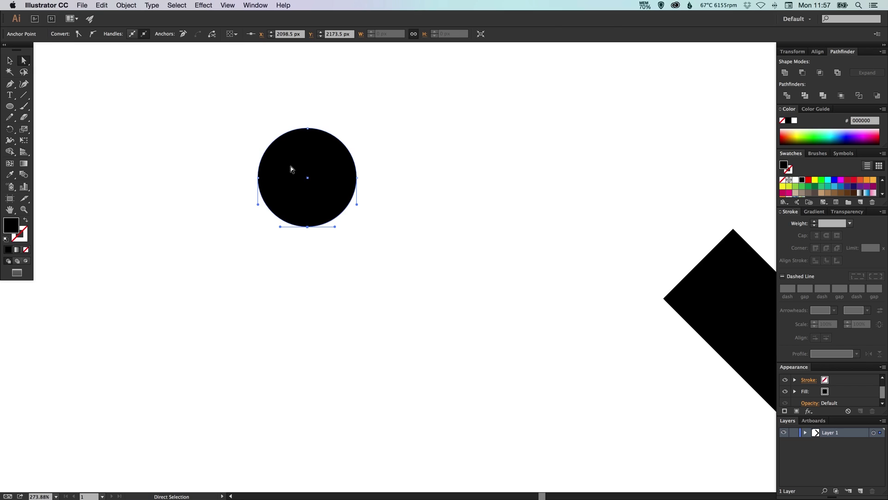
{"action": "key", "text": "Delete"}
{"action": "key", "text": "v"}
{"action": "left_click", "coordinate": [461, 180]}
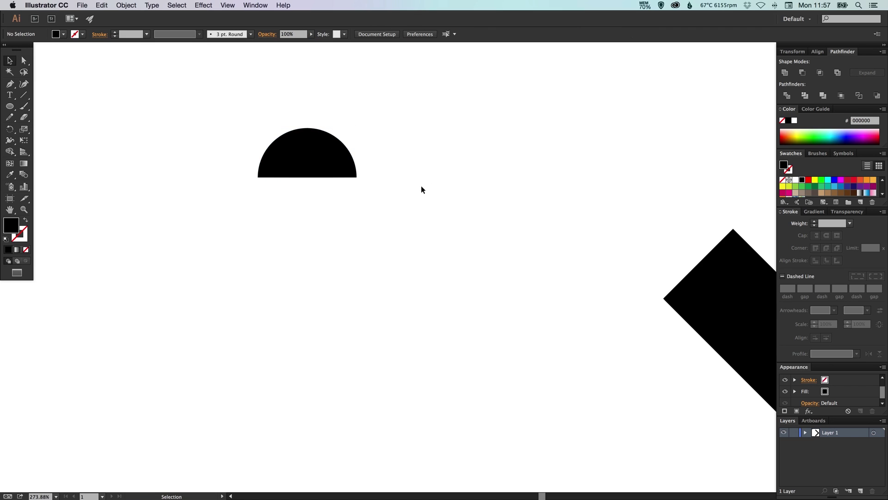
{"action": "left_click_drag", "start_coordinate": [348, 172], "coordinate": [617, 258]}
{"action": "left_click_drag", "start_coordinate": [617, 258], "coordinate": [287, 214]}
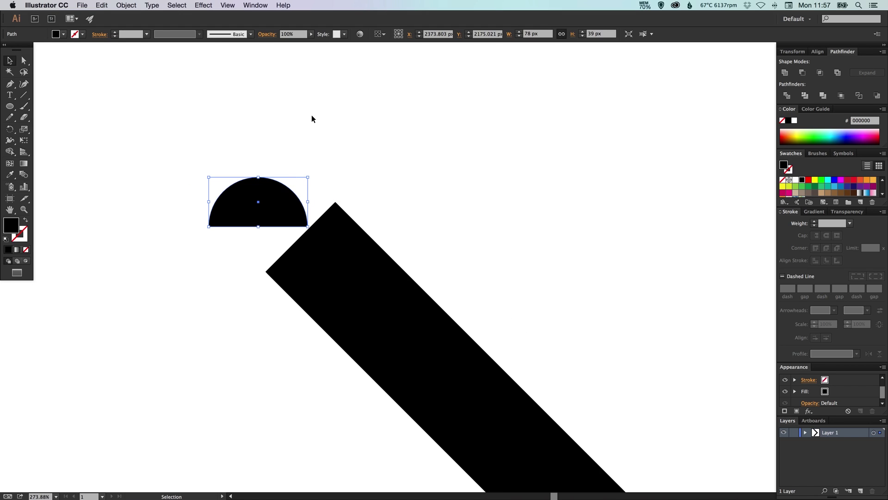
- Rotate the semicircle about 45° counter-clockwise and fit it onto the upper arm's end
{"action": "key", "text": "r"}
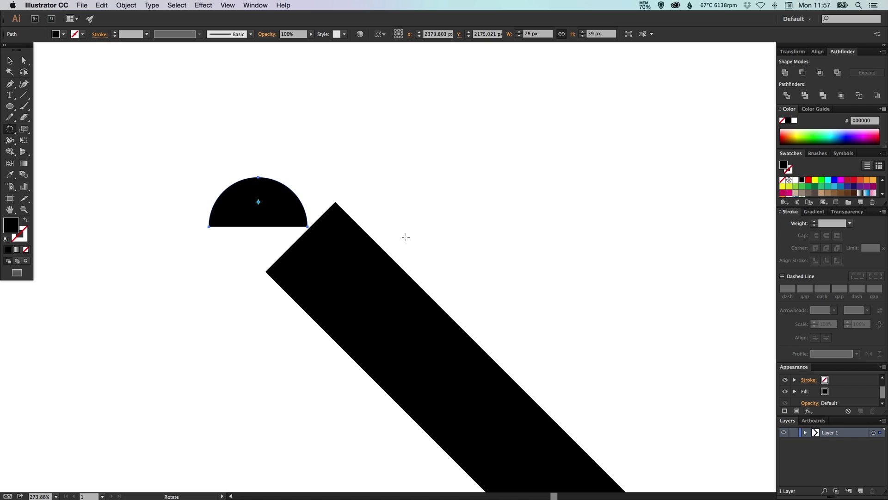
{"action": "left_click_drag", "start_coordinate": [406, 208], "coordinate": [354, 176]}
{"action": "key", "text": "v"}
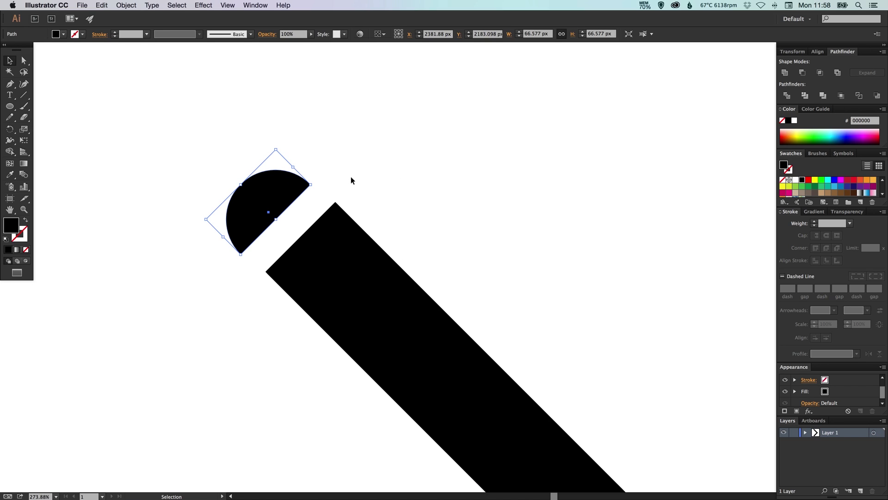
{"action": "left_click", "coordinate": [352, 177]}
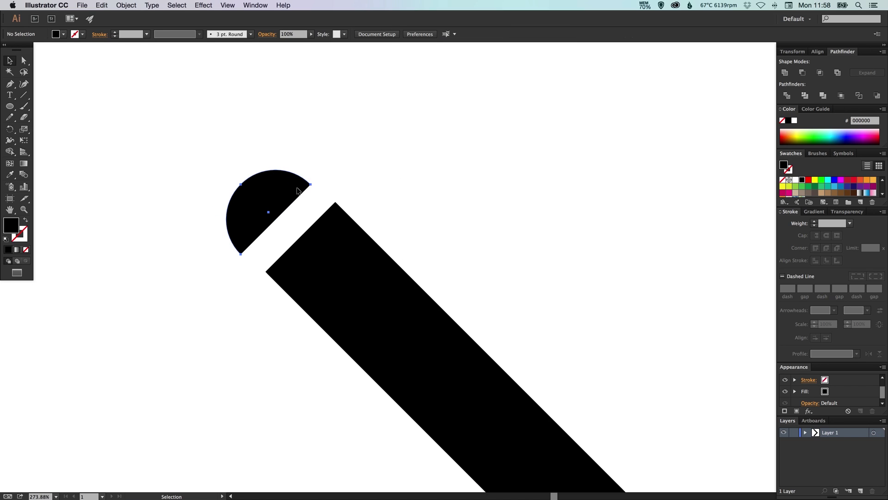
{"action": "left_click_drag", "start_coordinate": [299, 191], "coordinate": [324, 209]}
{"action": "left_click", "coordinate": [438, 198]}
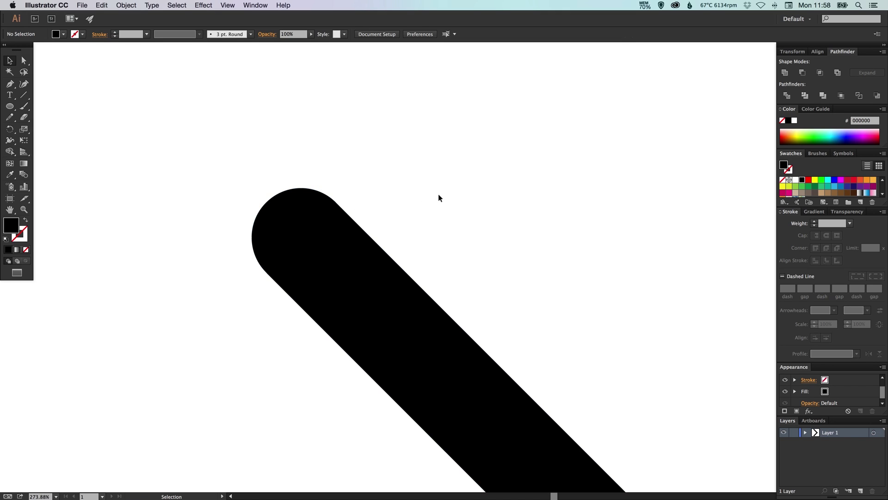
- Copy the round cap straight down toward the chevron's lower end
{"action": "key", "text": "super+minus"}
{"action": "key", "text": "super+minus"}
{"action": "key", "text": "super+minus"}
{"action": "key", "text": "super+minus"}
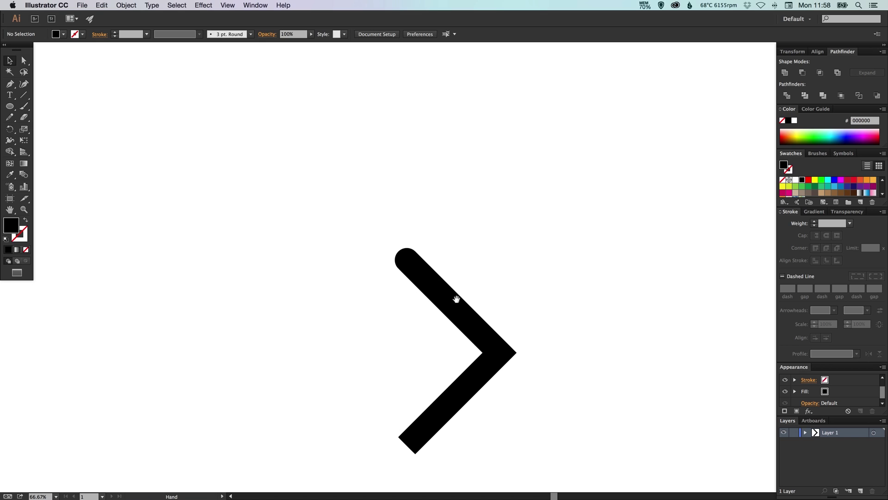
{"action": "left_click_drag", "start_coordinate": [456, 298], "coordinate": [442, 209]}
{"action": "left_click_drag", "start_coordinate": [284, 154], "coordinate": [527, 348]}
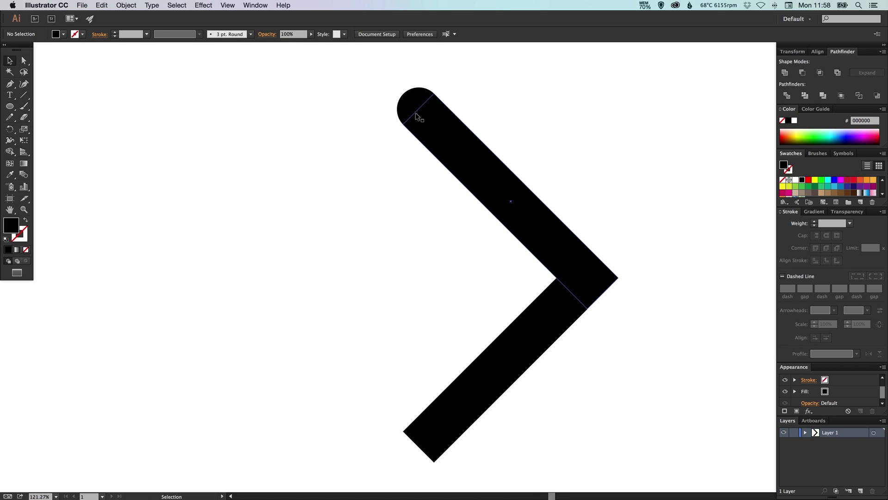
{"action": "left_click_drag", "start_coordinate": [415, 107], "coordinate": [409, 445]}
- Rotate the copied cap 90° and move it onto the lower arm's end
{"action": "left_click_drag", "start_coordinate": [468, 434], "coordinate": [452, 254]}
{"action": "left_click_drag", "start_coordinate": [329, 208], "coordinate": [468, 328]}
{"action": "key", "text": "r"}
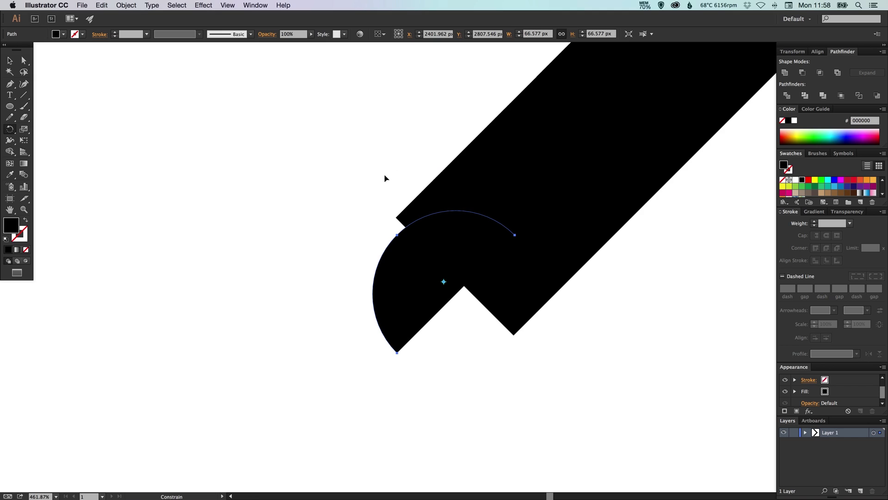
{"action": "left_click_drag", "start_coordinate": [386, 179], "coordinate": [321, 310]}
{"action": "key", "text": "v"}
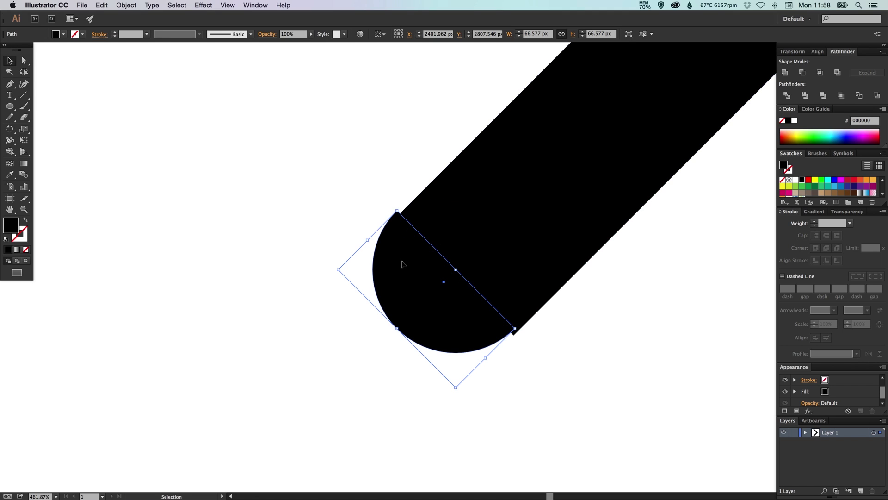
{"action": "mouse_move", "coordinate": [408, 238]}
{"action": "left_mouse_down"}
{"action": "mouse_move", "coordinate": [407, 287]}
{"action": "mouse_move", "coordinate": [405, 251]}
{"action": "left_mouse_up"}
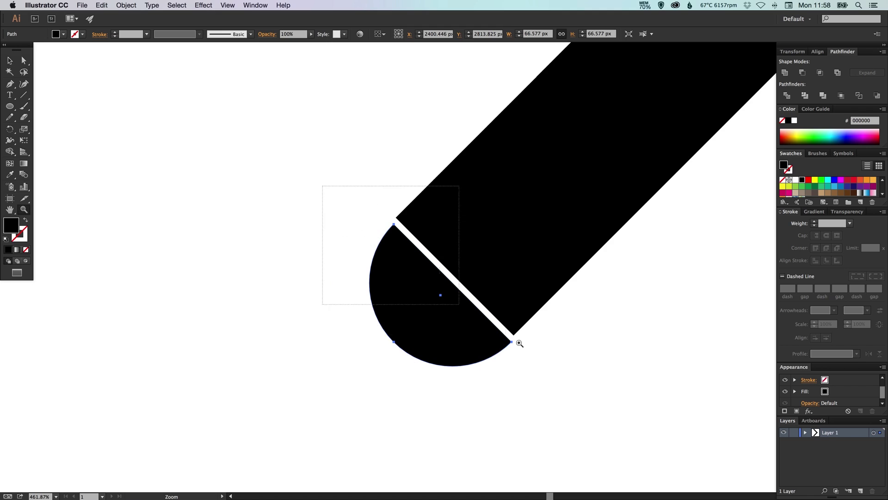
- Nudge the lower cap until the seam gap with the arm's end closes
{"action": "scroll", "coordinate": [405, 251], "scroll_direction": "up", "scroll_amount": 5}
{"action": "left_click_drag", "start_coordinate": [337, 254], "coordinate": [349, 216]}
{"action": "left_click", "coordinate": [173, 359]}
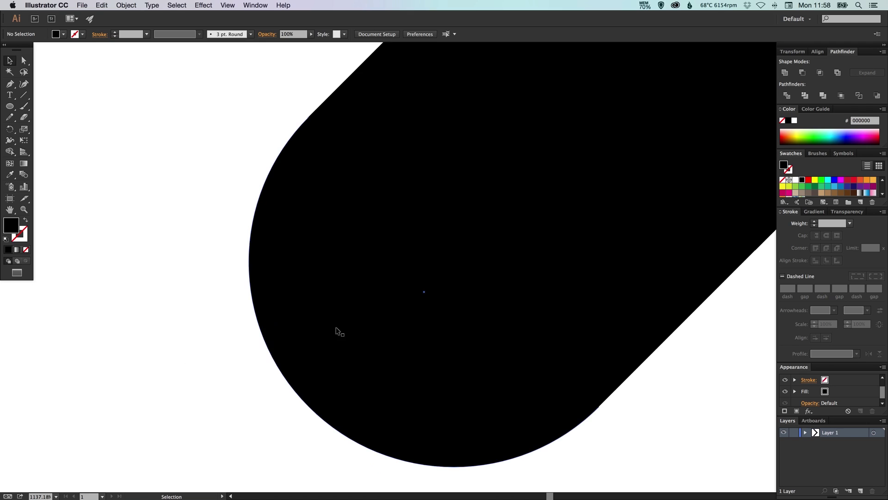
{"action": "key", "text": "z"}
{"action": "left_click_drag", "start_coordinate": [267, 95], "coordinate": [385, 246]}
{"action": "key", "text": "v"}
{"action": "left_click", "coordinate": [264, 249]}
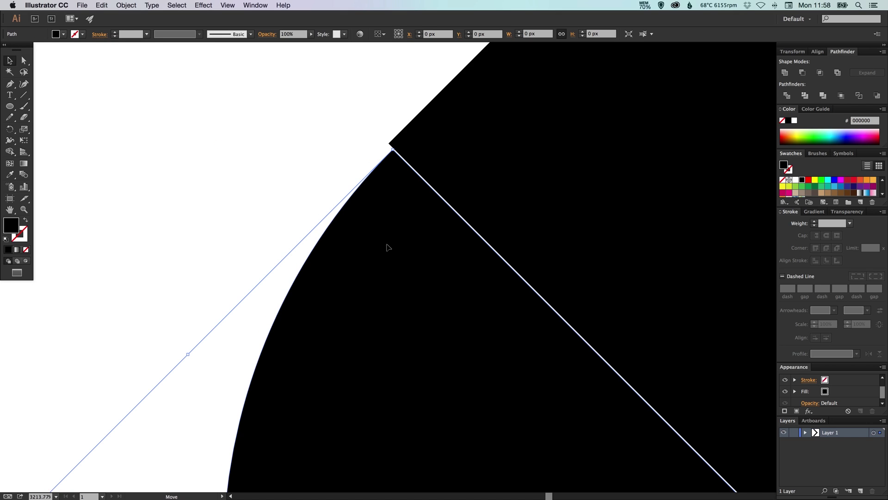
{"action": "left_click_drag", "start_coordinate": [388, 247], "coordinate": [384, 241]}
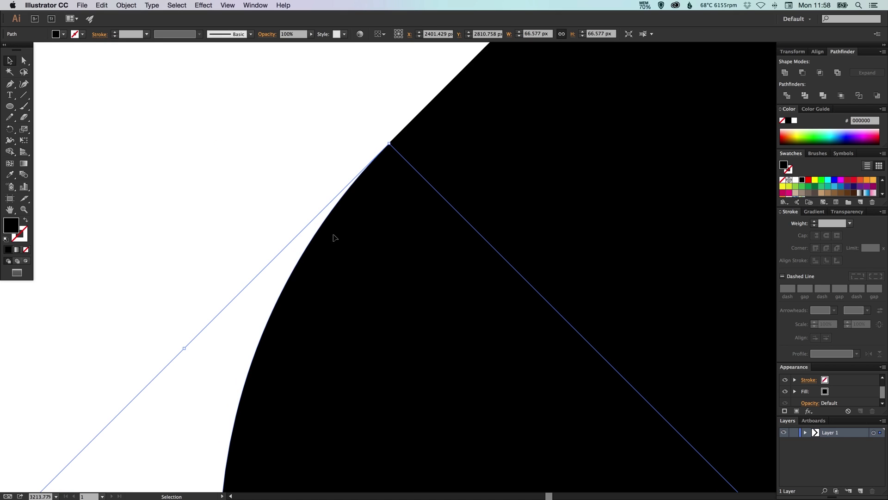
{"action": "left_click", "coordinate": [308, 193]}
- Zoom out and pan to view the whole round-capped chevron
{"action": "key", "text": "a"}
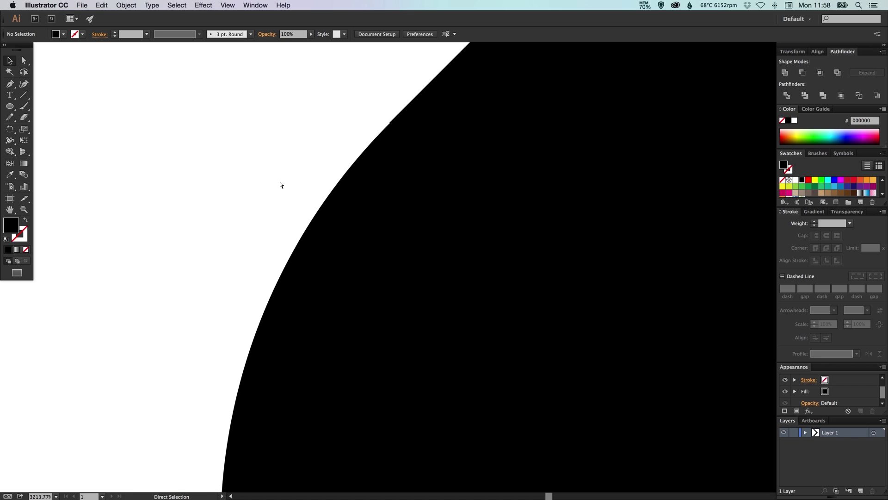
{"action": "key", "text": "super+minus"}
{"action": "key", "text": "super+minus"}
{"action": "key", "text": "super+minus"}
{"action": "key", "text": "super+minus"}
{"action": "key", "text": "super+minus"}
{"action": "key", "text": "super+minus"}
{"action": "key", "text": "super+minus"}
{"action": "key", "text": "super+minus"}
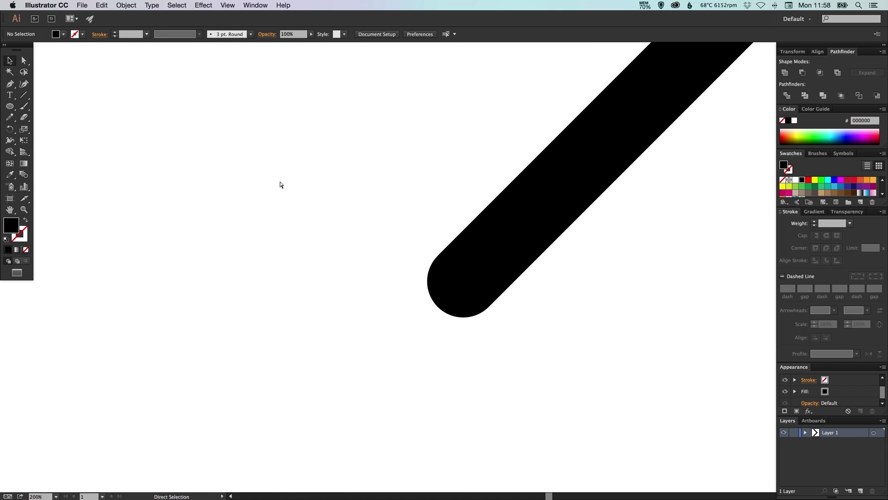
{"action": "key", "text": "super+minus"}
{"action": "key", "text": "space"}
{"action": "left_click_drag", "start_coordinate": [583, 192], "coordinate": [519, 303]}
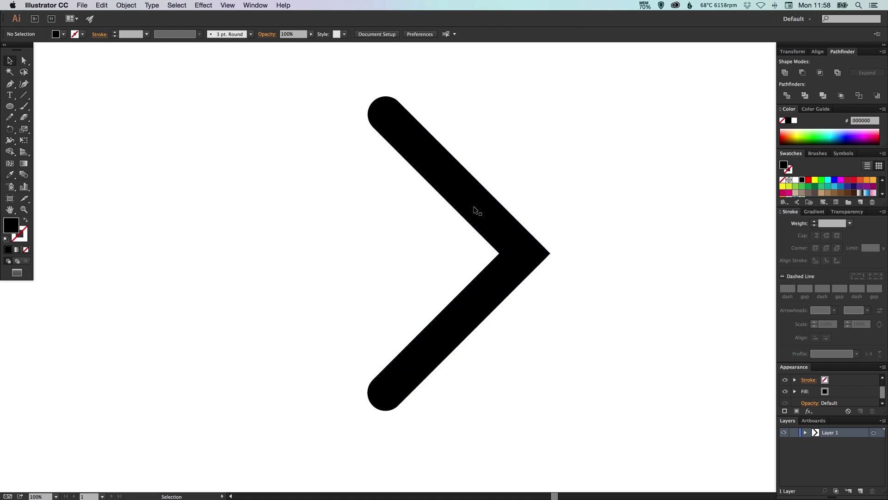
- Unite all chevron pieces into one shape with Pathfinder, checking it in Outline view
{"action": "left_click_drag", "start_coordinate": [329, 103], "coordinate": [572, 444]}
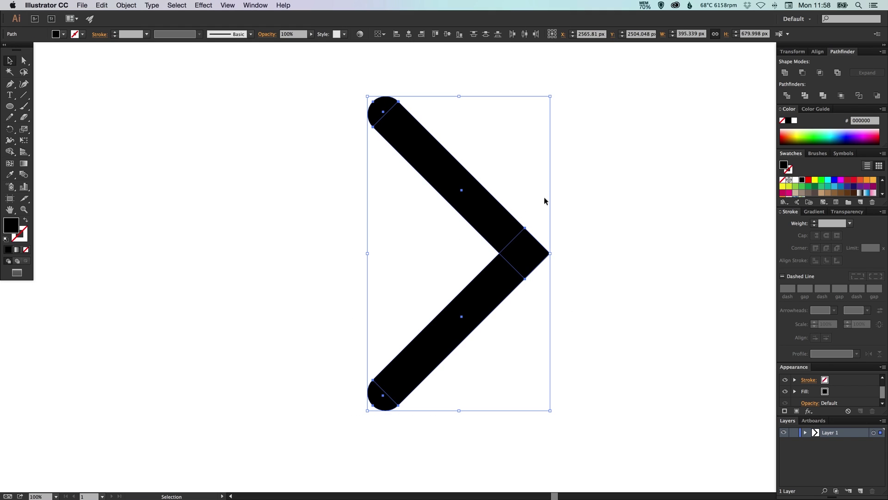
{"action": "left_click", "coordinate": [787, 73]}
{"action": "key", "text": "super+y"}
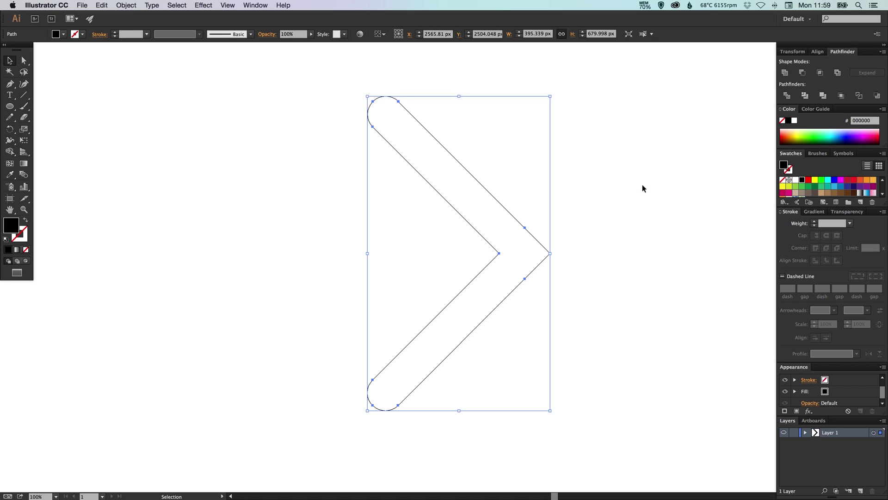
{"action": "left_click", "coordinate": [642, 189]}
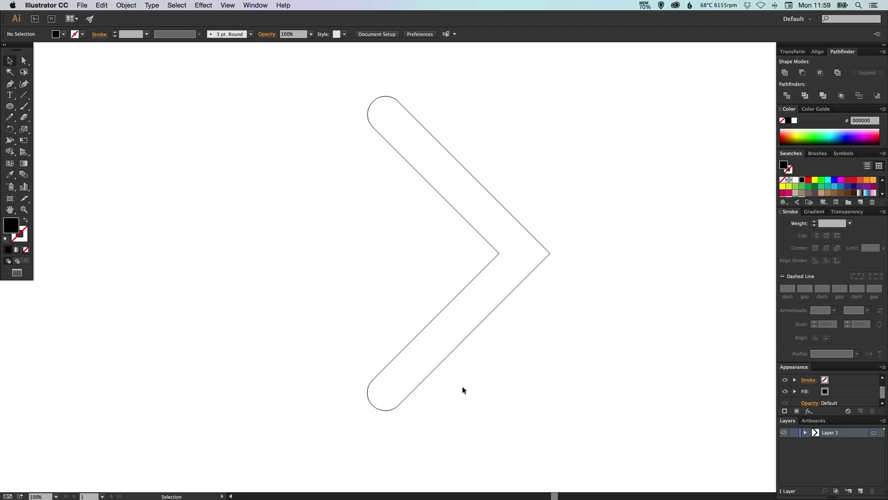
{"action": "key", "text": "super+y"}
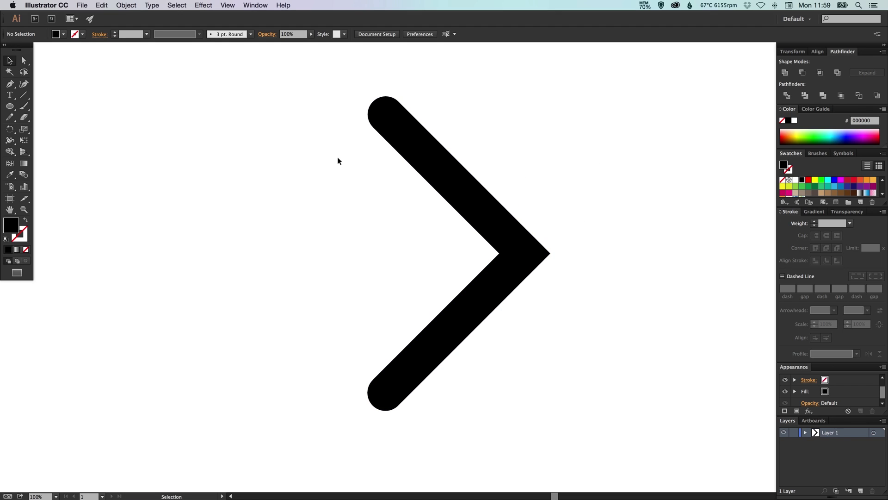
{"action": "key", "text": "super+y"}
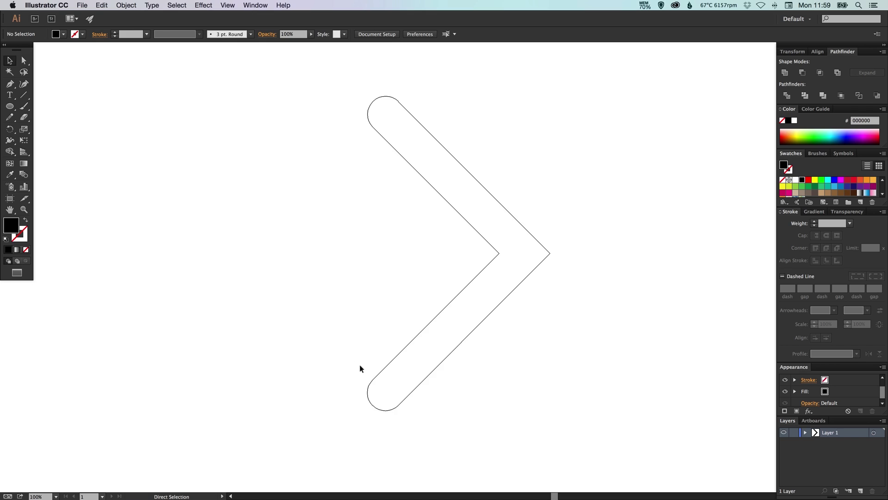
{"action": "key", "text": "super+y"}
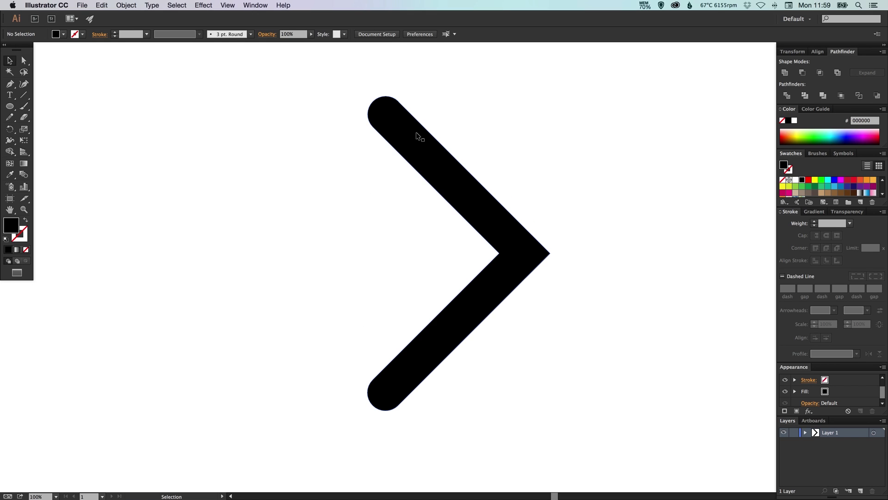
- Move the chevron 674 px straight right to X 3727.81 px
{"action": "left_click_drag", "start_coordinate": [443, 180], "coordinate": [666, 180]}
{"action": "left_click_drag", "start_coordinate": [589, 196], "coordinate": [324, 203]}
{"action": "left_click_drag", "start_coordinate": [392, 177], "coordinate": [704, 177]}
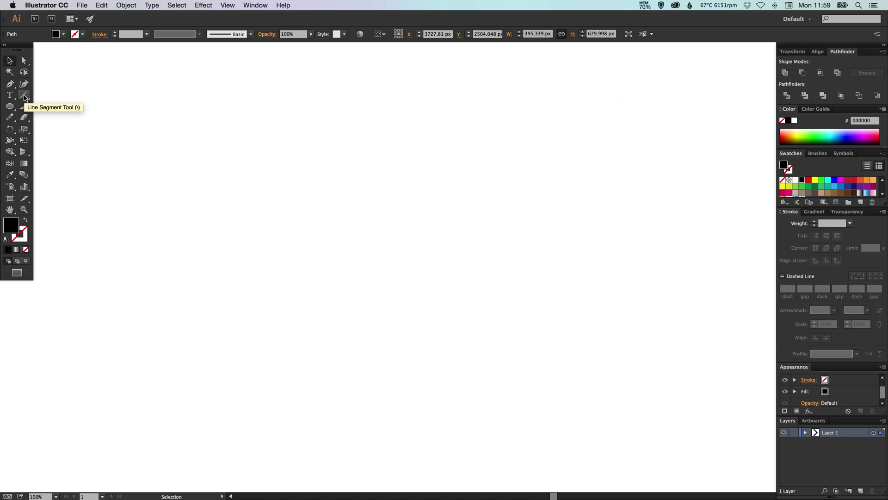
- Draw a 45° line 269.5 px square and give it a black 50 pt stroke
{"action": "left_click", "coordinate": [24, 95]}
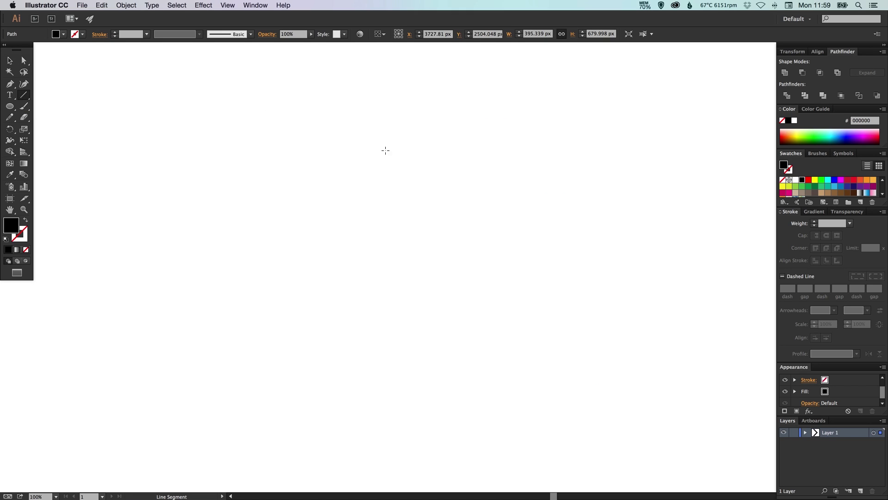
{"action": "left_click_drag", "start_coordinate": [369, 119], "coordinate": [494, 257]}
{"action": "key", "text": "v"}
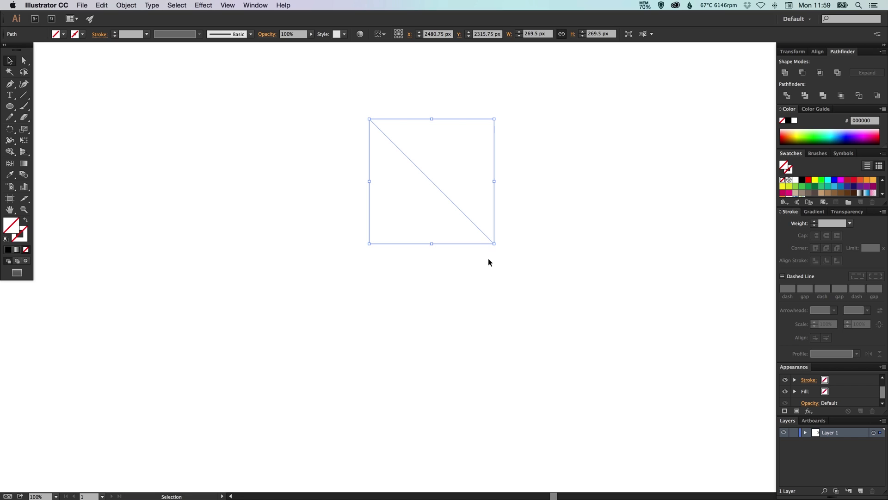
{"action": "left_click", "coordinate": [26, 236]}
{"action": "left_click", "coordinate": [803, 181]}
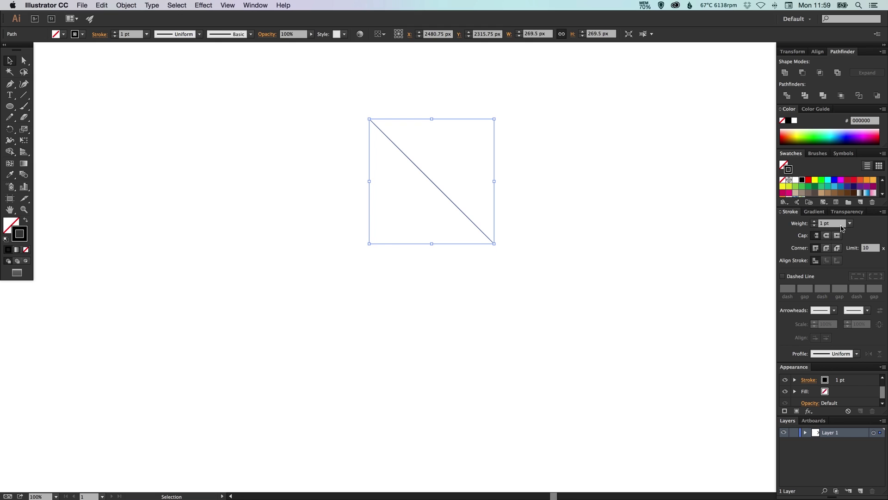
{"action": "type", "text": "50"}
{"action": "key", "text": "Return"}
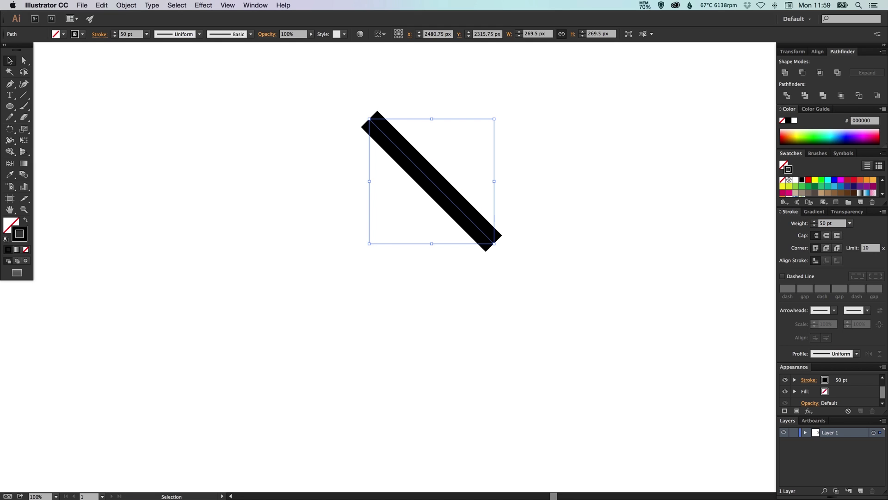
- Copy the 50 pt diagonal line straight below the original, at Y 2634.75 px
{"action": "left_click", "coordinate": [563, 246]}
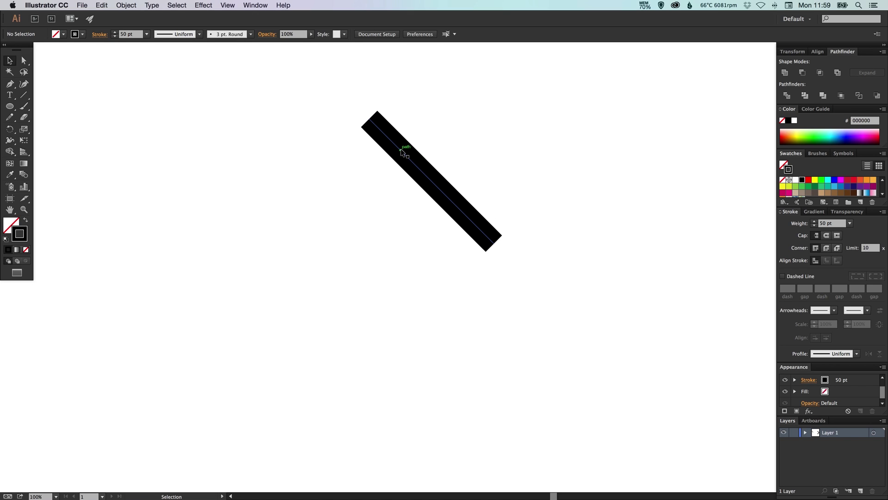
{"action": "left_click", "coordinate": [414, 159]}
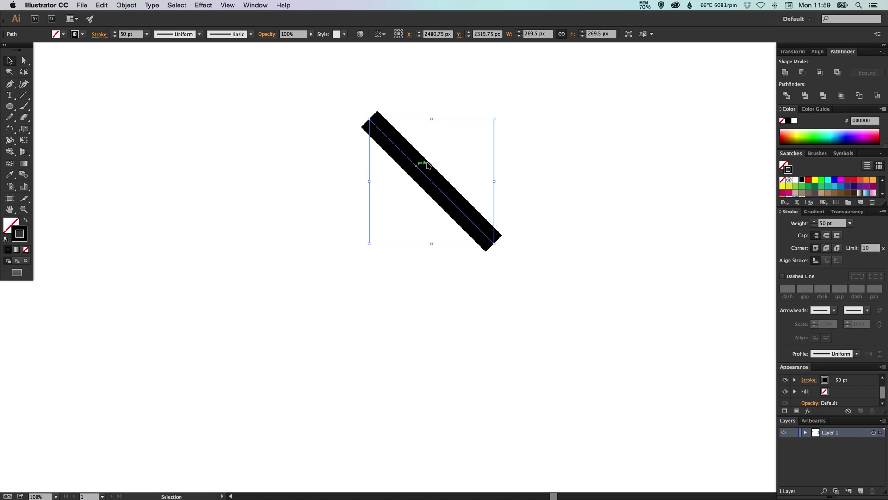
{"action": "key", "text": "super+equal"}
{"action": "left_click_drag", "start_coordinate": [447, 208], "coordinate": [440, 165]}
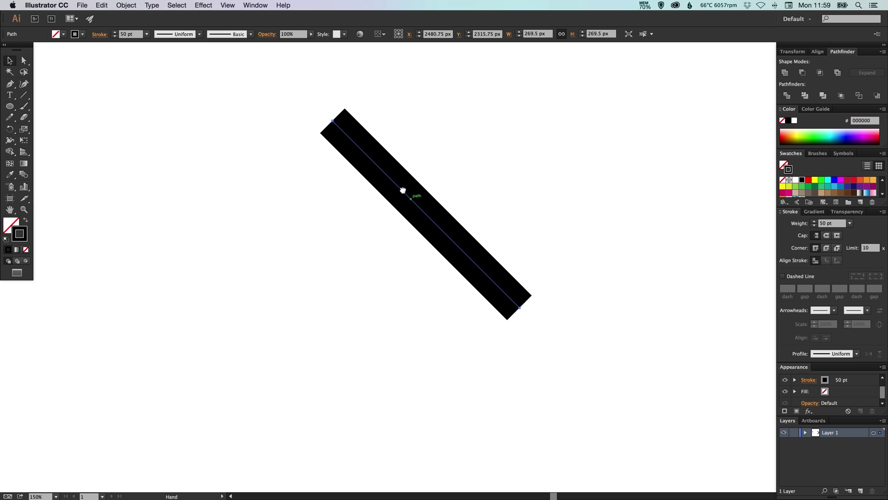
{"action": "mouse_move", "coordinate": [402, 190]}
{"action": "left_mouse_down"}
{"action": "mouse_move", "coordinate": [384, 152]}
{"action": "mouse_move", "coordinate": [388, 376]}
{"action": "left_mouse_up"}
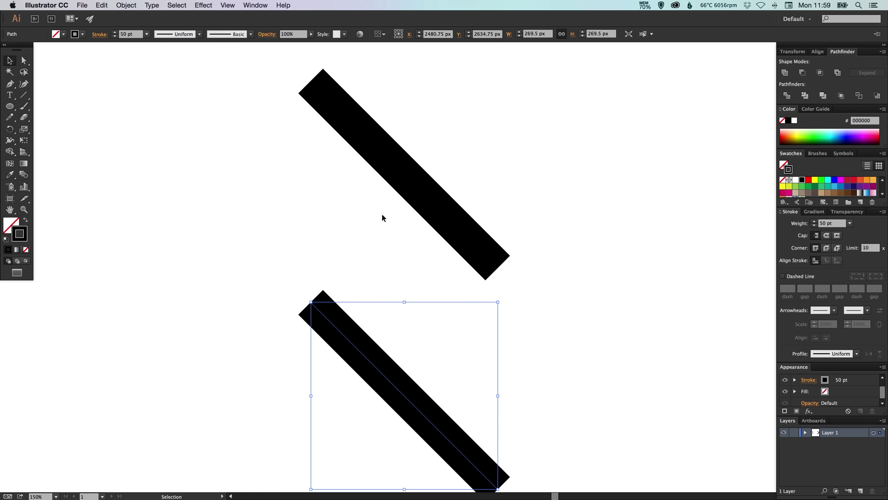
- Rotate the lower 50 pt line 90° into a > chevron, then switch to Outline view
{"action": "key", "text": "r"}
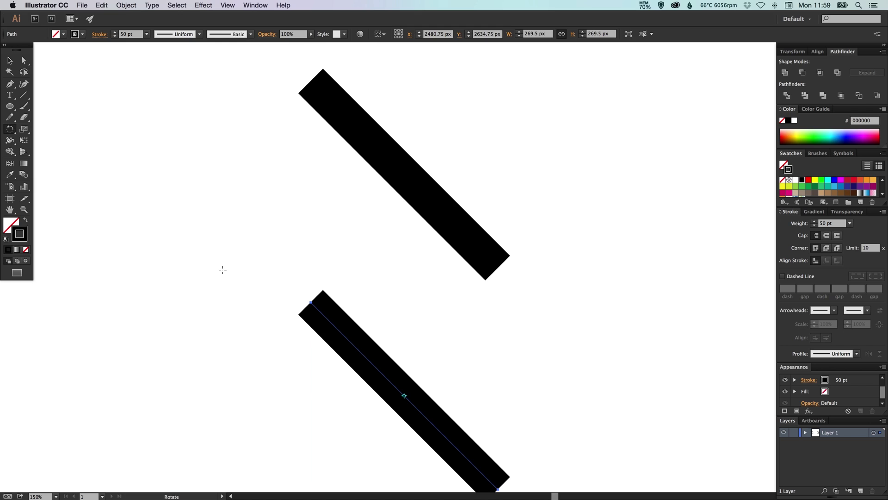
{"action": "mouse_move", "coordinate": [239, 262]}
{"action": "left_mouse_down"}
{"action": "mouse_move", "coordinate": [387, 225]}
{"action": "mouse_move", "coordinate": [568, 250]}
{"action": "left_mouse_up"}
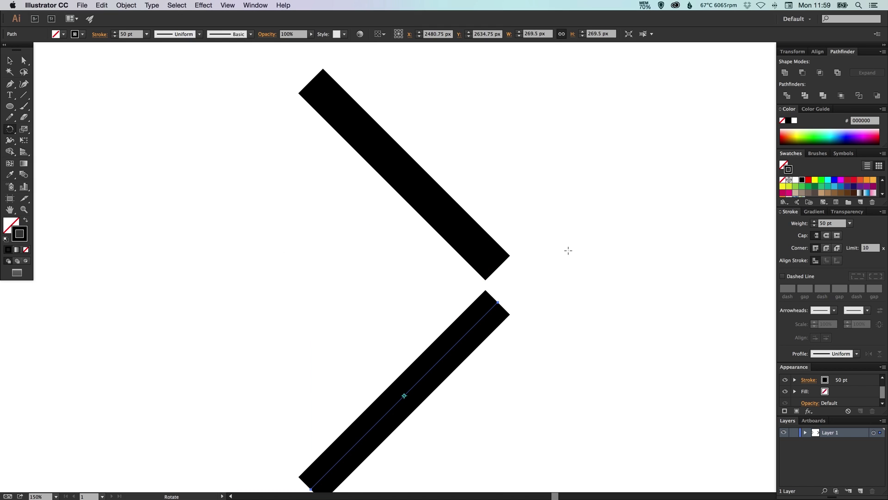
{"action": "key", "text": "v"}
{"action": "left_click", "coordinate": [550, 277]}
{"action": "left_click_drag", "start_coordinate": [523, 304], "coordinate": [528, 276]}
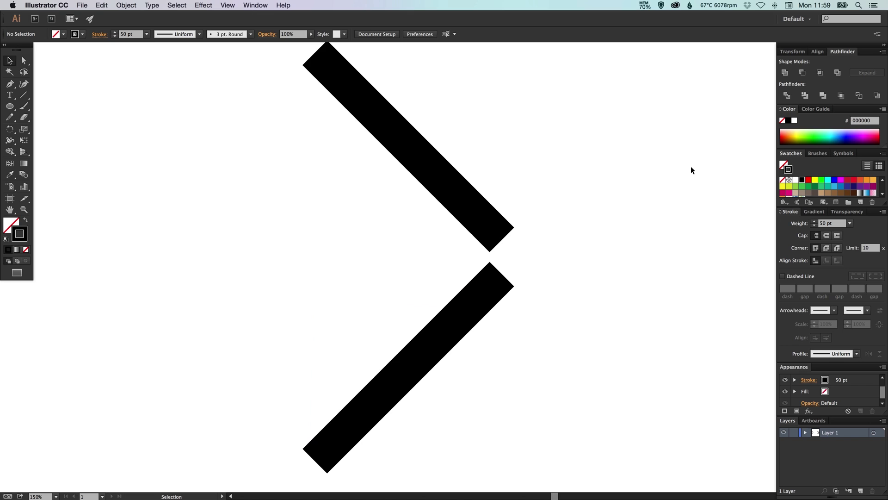
{"action": "key", "text": "ctrl+y"}
- Zoom in and move the lower line up so its end snaps onto the chevron vertex
{"action": "key", "text": "z"}
{"action": "left_click_drag", "start_coordinate": [402, 183], "coordinate": [518, 265]}
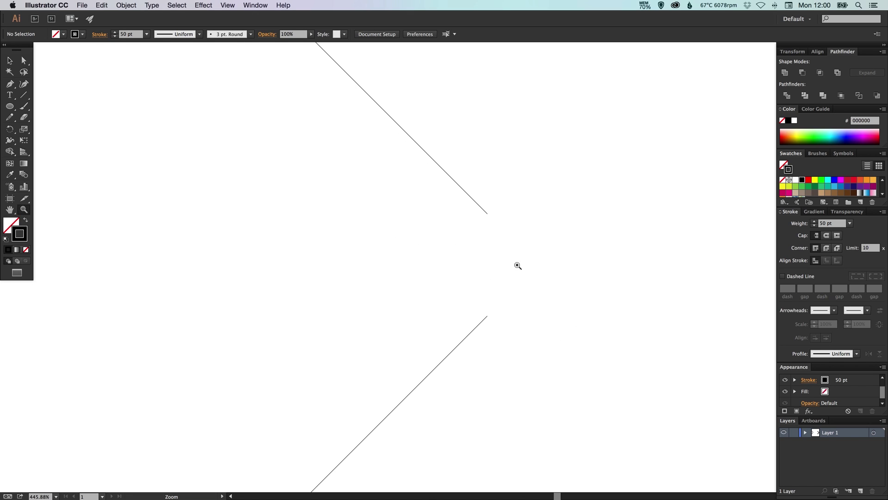
{"action": "key", "text": "v"}
{"action": "left_click_drag", "start_coordinate": [481, 323], "coordinate": [494, 206]}
{"action": "key", "text": "ctrl+space"}
{"action": "left_click_drag", "start_coordinate": [444, 166], "coordinate": [539, 292]}
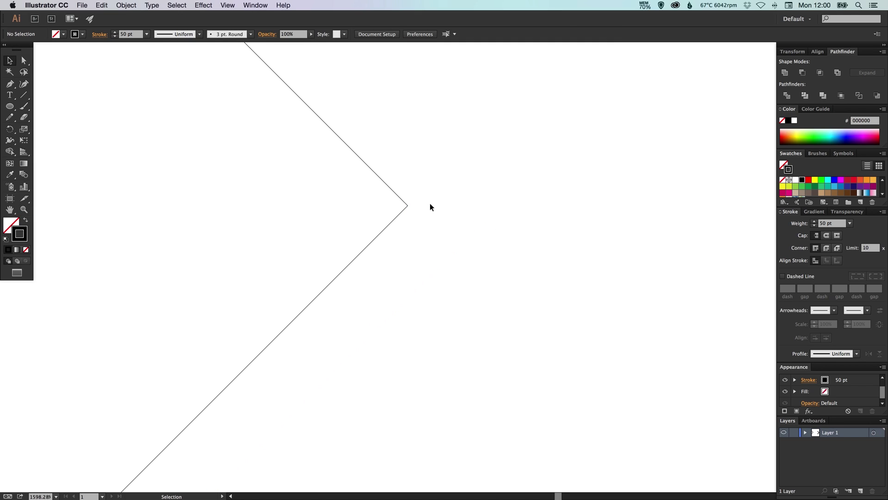
- Select the overlapping end points at the tip and join them into one path
{"action": "key", "text": "a"}
{"action": "key", "text": "ctrl+minus"}
{"action": "key", "text": "ctrl+minus"}
{"action": "left_click", "coordinate": [23, 61]}
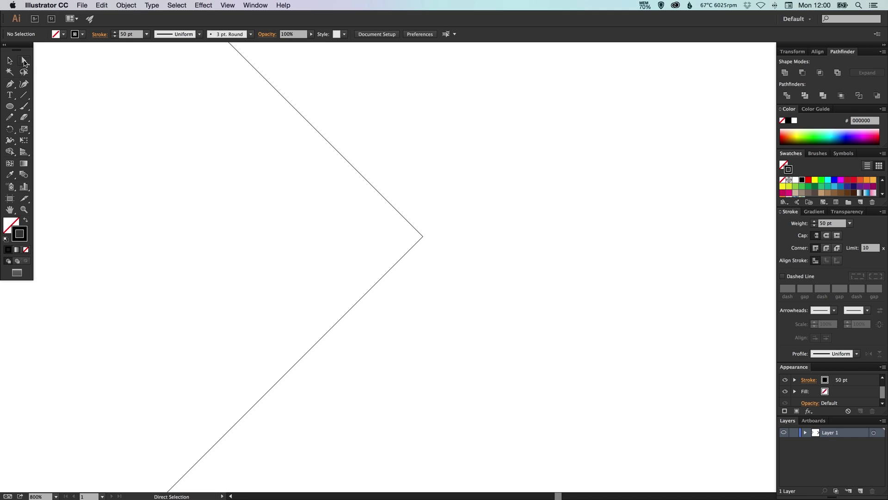
{"action": "left_click_drag", "start_coordinate": [443, 221], "coordinate": [400, 252]}
{"action": "left_click", "coordinate": [126, 5]}
{"action": "mouse_move", "coordinate": [176, 181]}
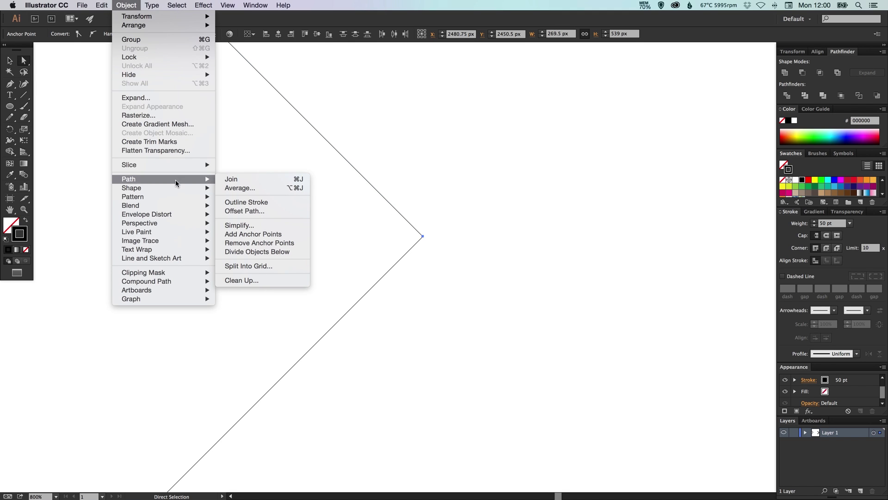
{"action": "left_click", "coordinate": [266, 179]}
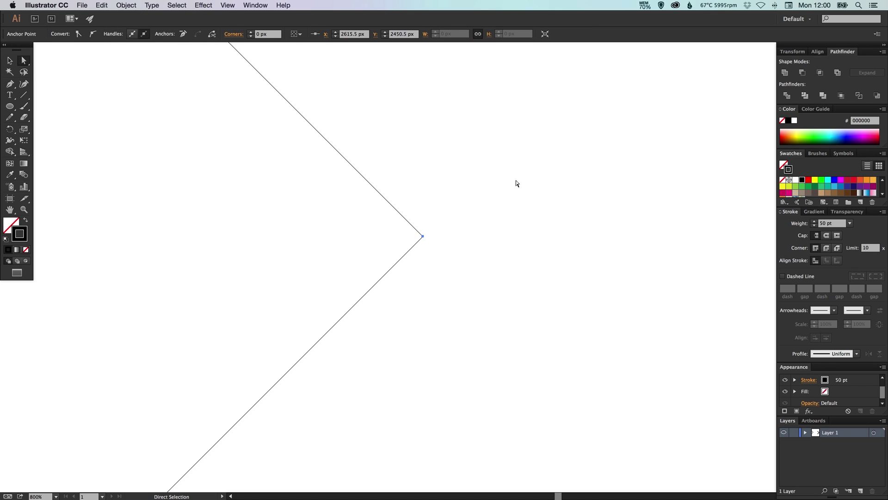
- Deselect, zoom out and return from Outline to Preview with the chevron centred
{"action": "key", "text": "super+shift+a"}
{"action": "key", "text": "super+minus"}
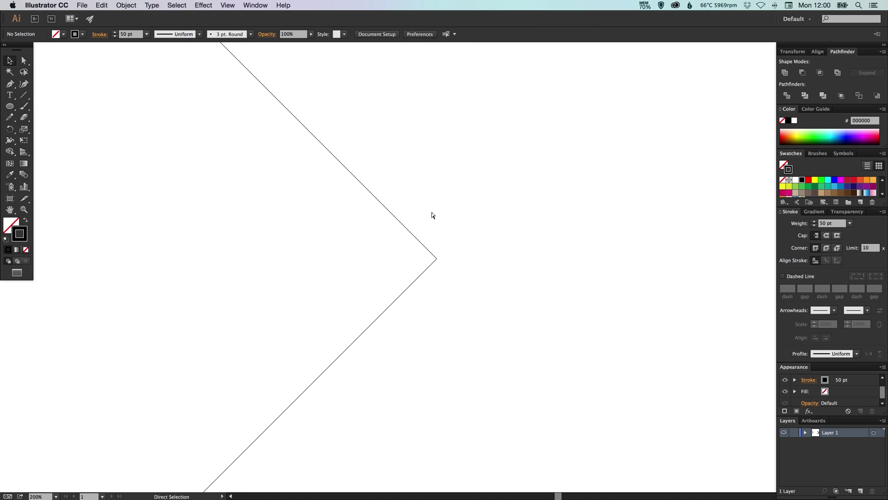
{"action": "key", "text": "super+minus"}
{"action": "key", "text": "super+minus"}
{"action": "key", "text": "super+y"}
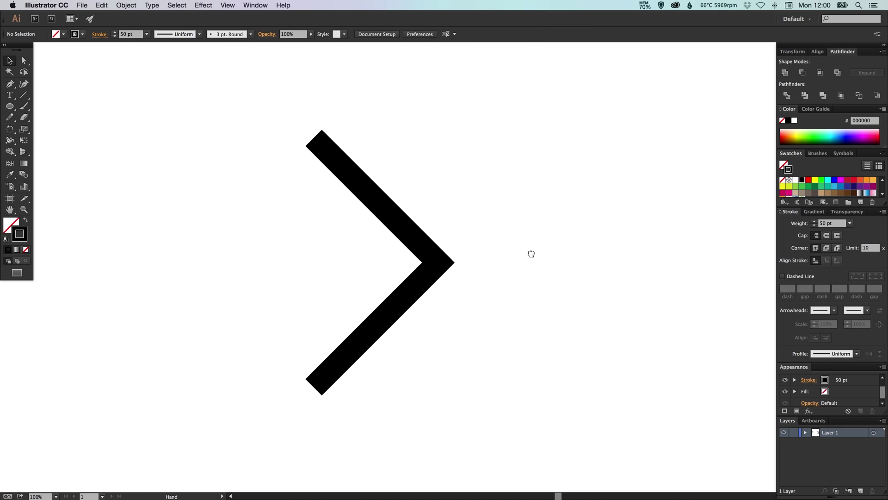
{"action": "left_click_drag", "start_coordinate": [531, 254], "coordinate": [568, 251]}
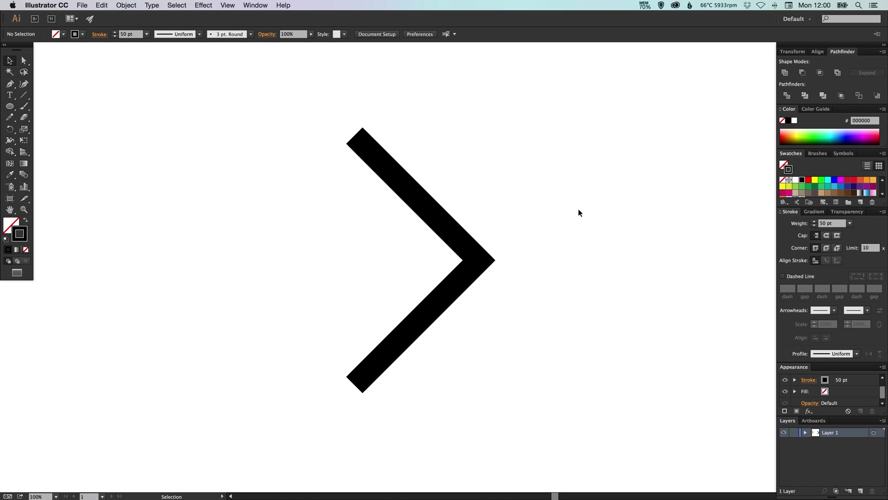
- Try 83 pt and 30 pt stroke weights on the chevron, settling on 50 pt
{"action": "key", "text": "super+a"}
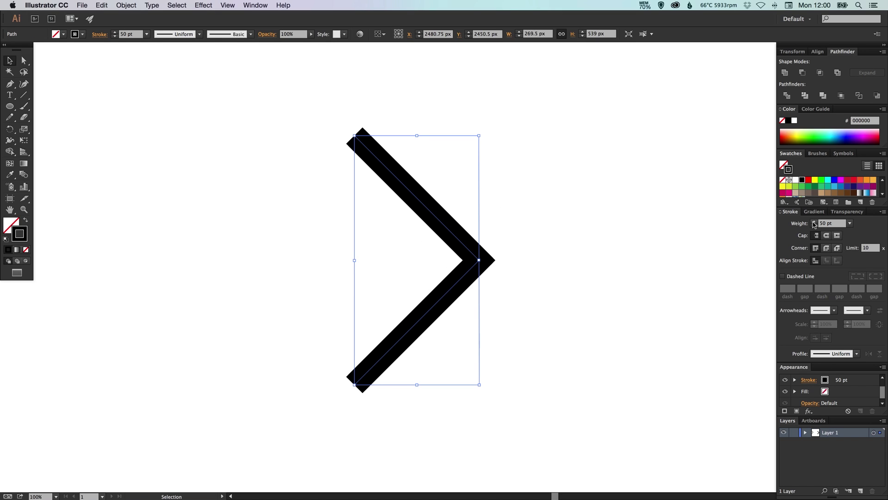
{"action": "left_click_drag", "start_coordinate": [815, 222], "coordinate": [815, 222]}
{"action": "left_click", "coordinate": [836, 225]}
{"action": "type", "text": "30"}
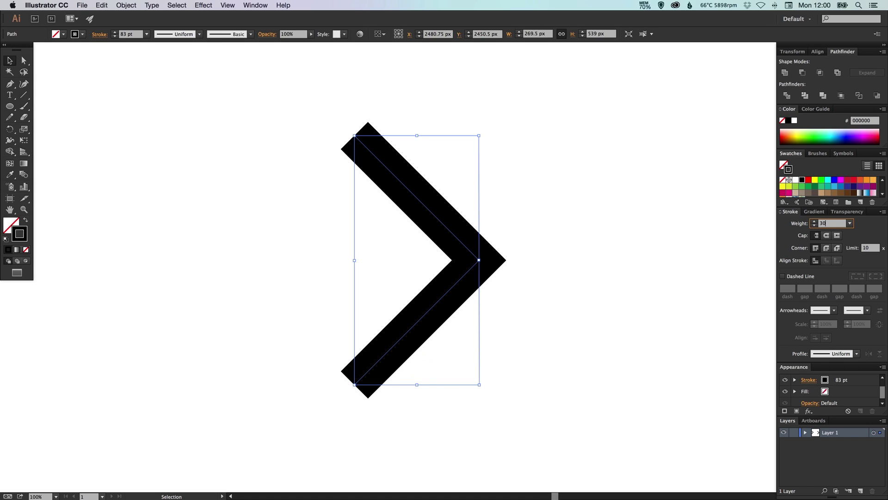
{"action": "key", "text": "Return"}
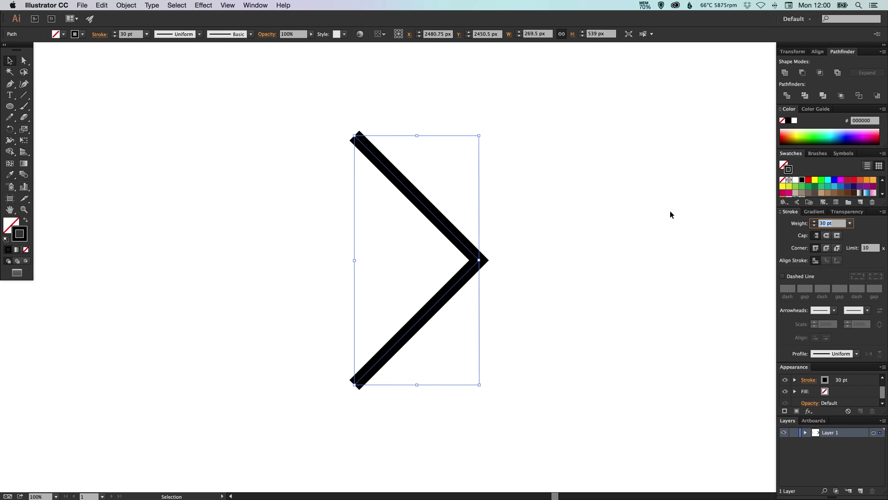
{"action": "type", "text": "50"}
{"action": "key", "text": "Return"}
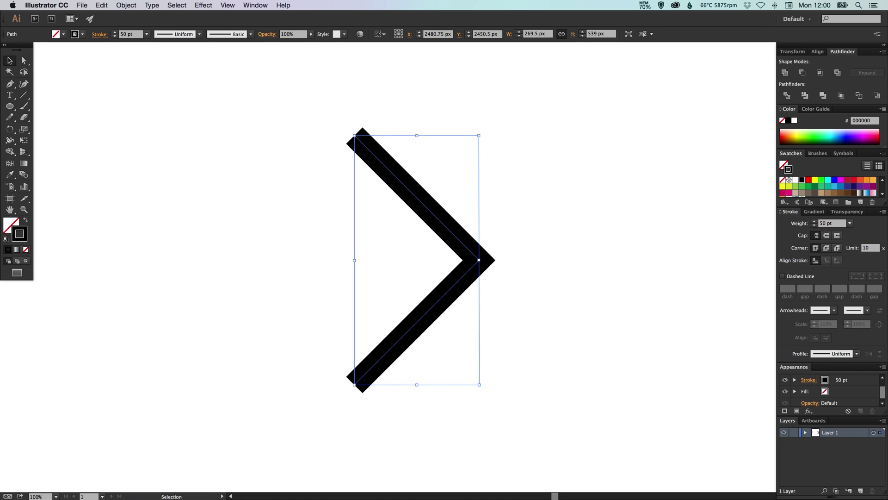
- Give the chevron's stroke Round Cap ends and a Round Join corner
{"action": "left_click", "coordinate": [827, 235]}
{"action": "left_click", "coordinate": [653, 256]}
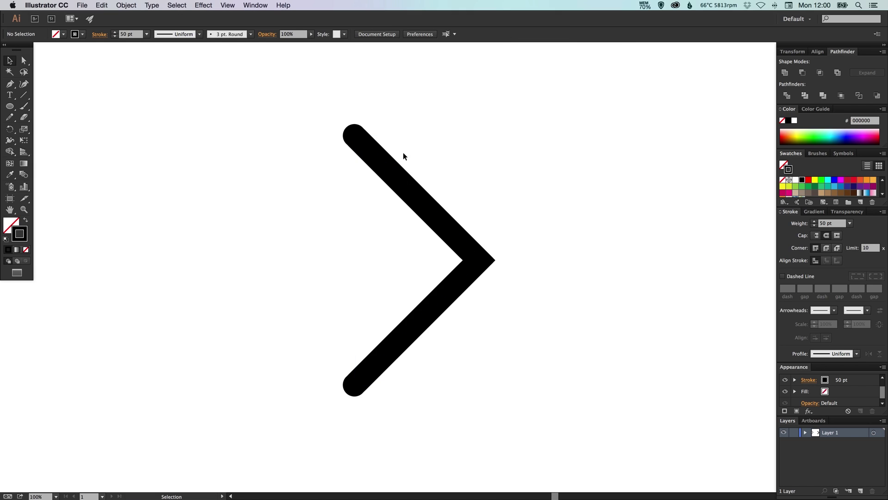
{"action": "left_click", "coordinate": [458, 255]}
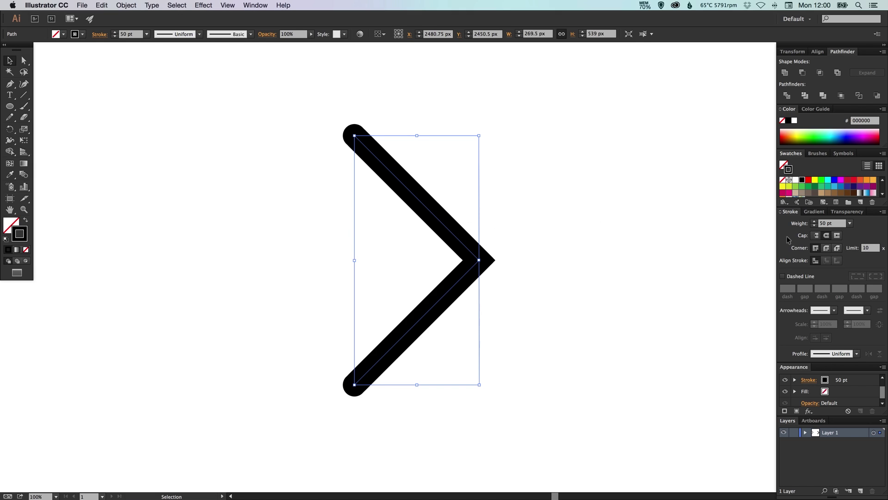
{"action": "left_click", "coordinate": [827, 249]}
{"action": "left_click", "coordinate": [582, 262]}
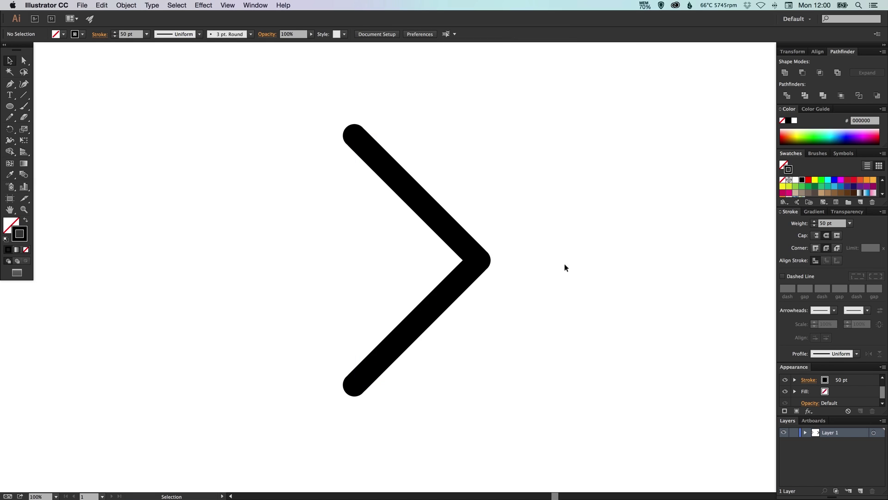
- Set the chevron's stroke weight to 80 pt
{"action": "left_click_drag", "start_coordinate": [495, 212], "coordinate": [414, 275]}
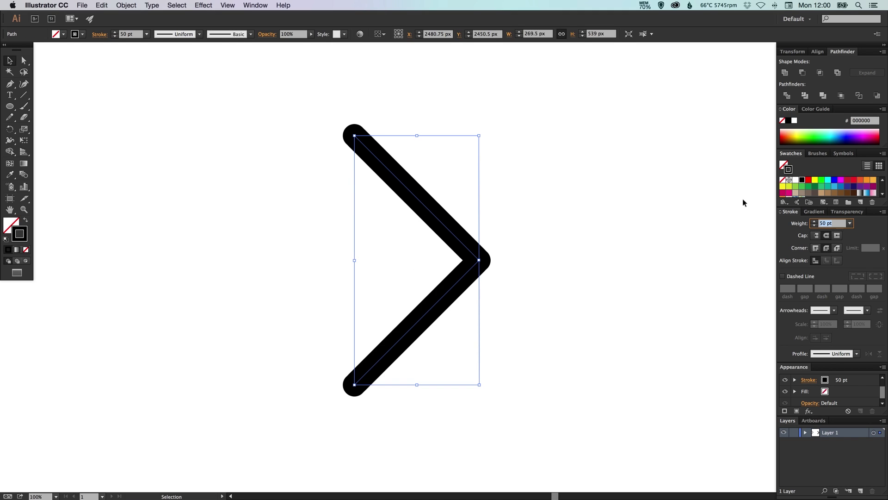
{"action": "type", "text": "80"}
{"action": "key", "text": "Return"}
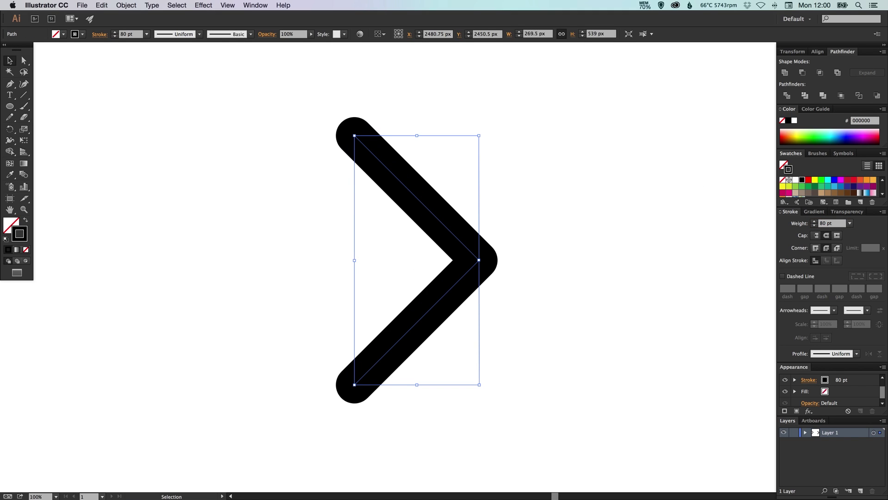
{"action": "left_click", "coordinate": [649, 208]}
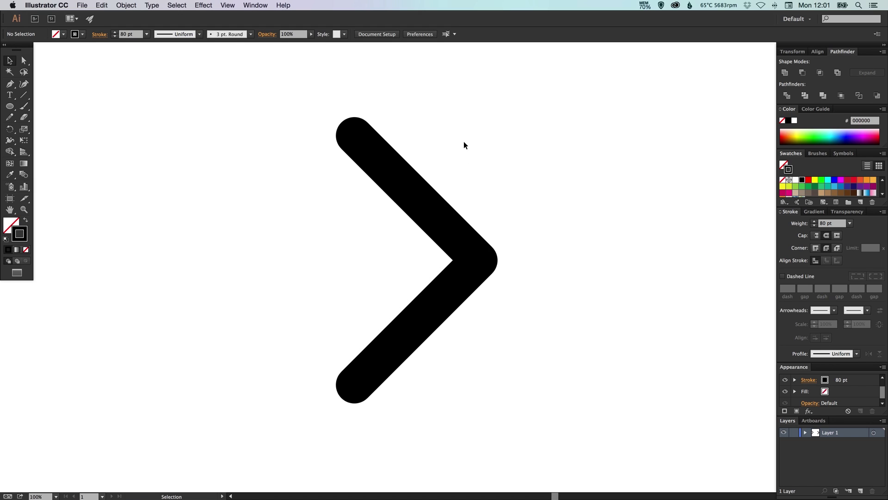
- Try Object > Expand on the chevron, check its outlines, then undo back to the stroke
{"action": "left_click", "coordinate": [449, 226]}
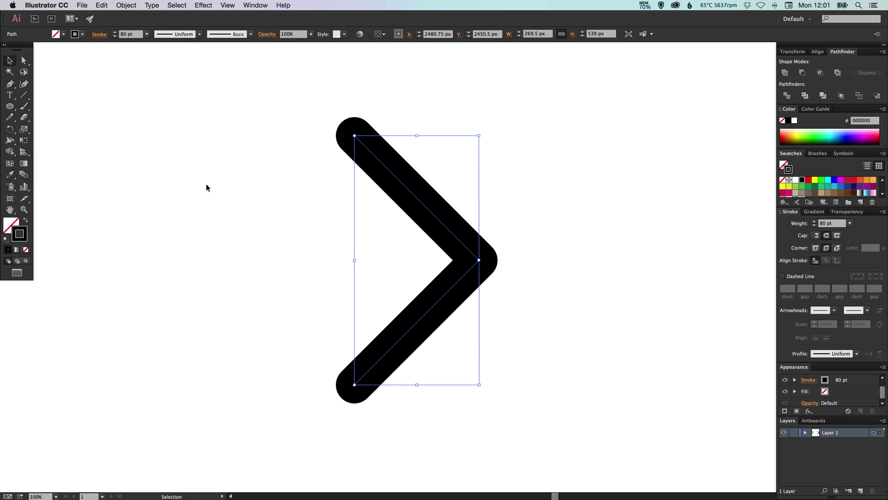
{"action": "left_click", "coordinate": [125, 4]}
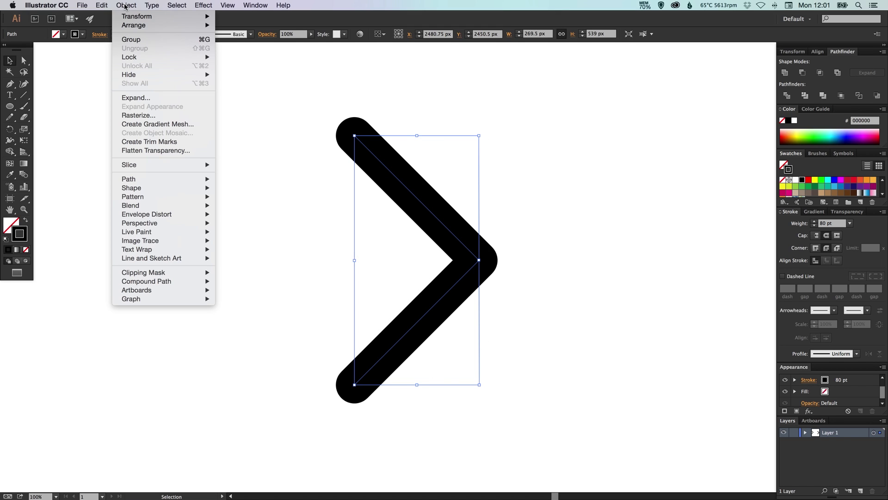
{"action": "left_click", "coordinate": [139, 97]}
{"action": "left_click", "coordinate": [399, 218]}
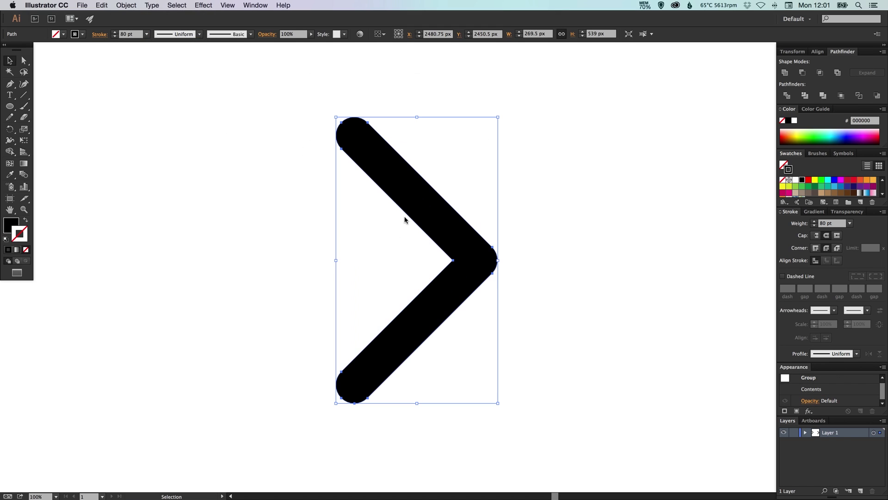
{"action": "left_click", "coordinate": [574, 202]}
{"action": "key", "text": "super+y"}
{"action": "key", "text": "super+y"}
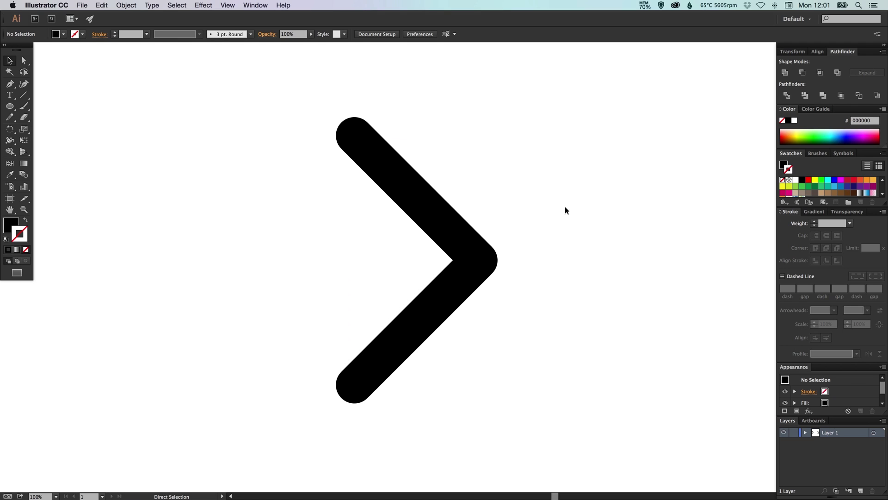
{"action": "key", "text": "super+z"}
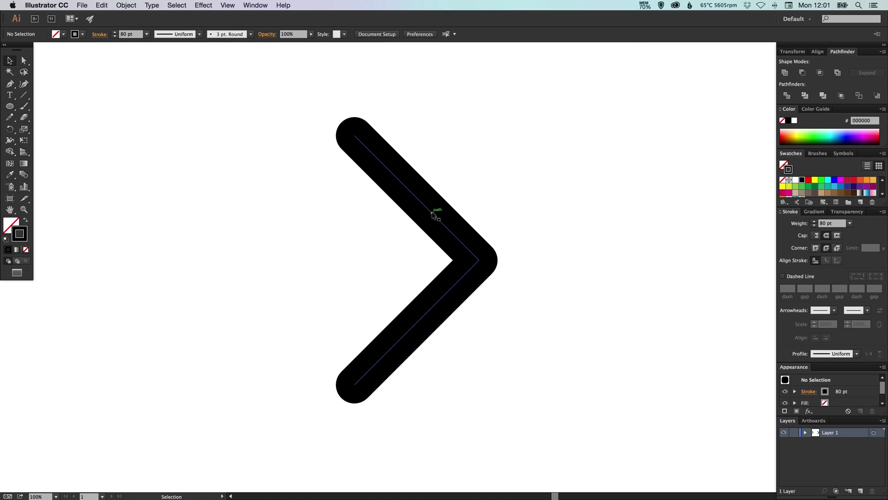
- Copy the stroked chevron to the left and expand the right one into a filled shape
{"action": "mouse_move", "coordinate": [438, 210]}
{"action": "left_mouse_down"}
{"action": "mouse_move", "coordinate": [126, 209]}
{"action": "mouse_move", "coordinate": [221, 209]}
{"action": "left_mouse_up"}
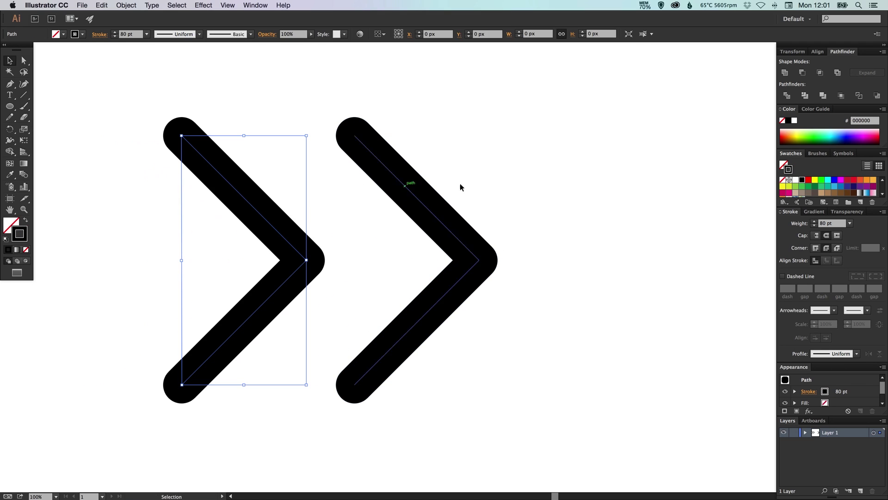
{"action": "left_click", "coordinate": [402, 167]}
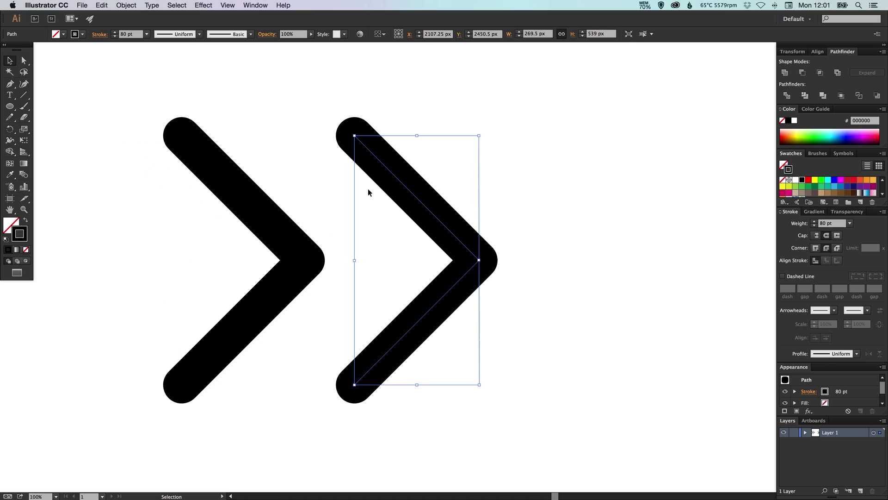
{"action": "left_click", "coordinate": [125, 5]}
{"action": "left_click", "coordinate": [135, 98]}
{"action": "left_click", "coordinate": [397, 216]}
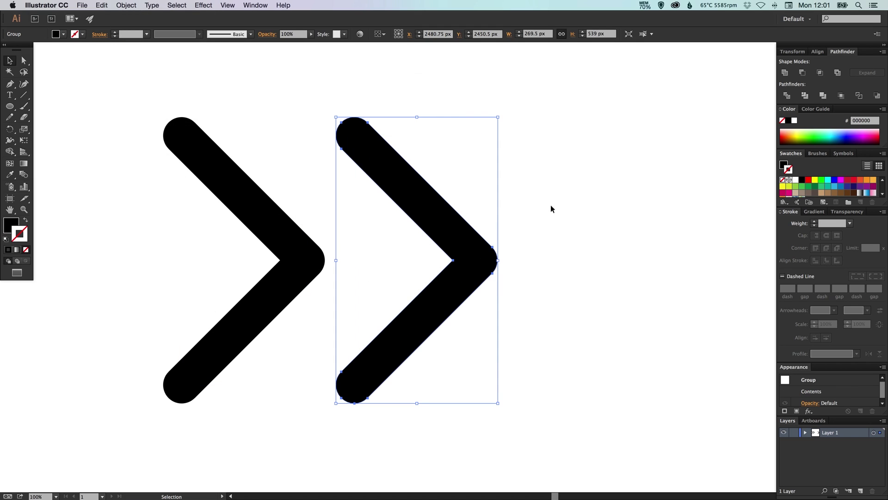
{"action": "left_click", "coordinate": [360, 183]}
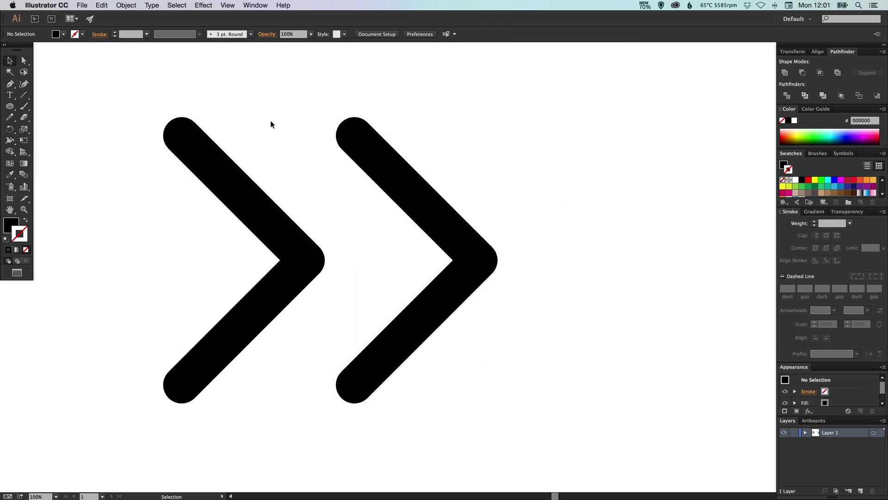
- Delete the left stroked chevron copy
{"action": "left_click", "coordinate": [276, 222]}
{"action": "key", "text": "Delete"}
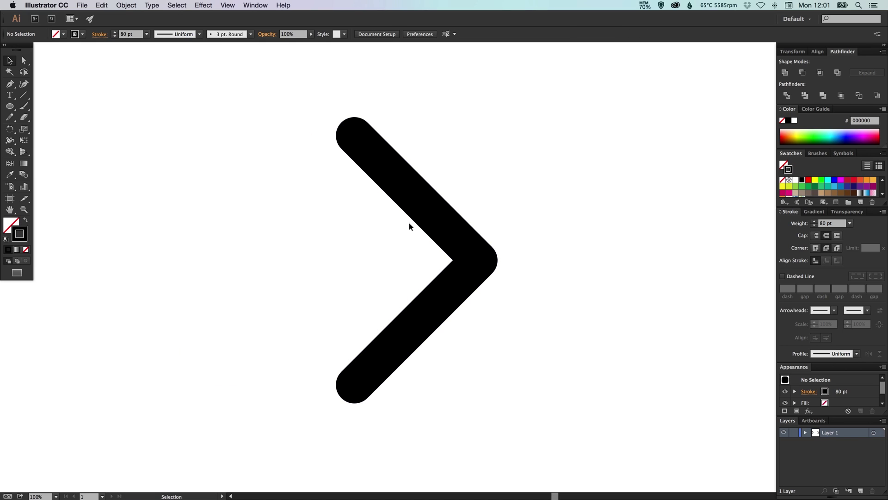